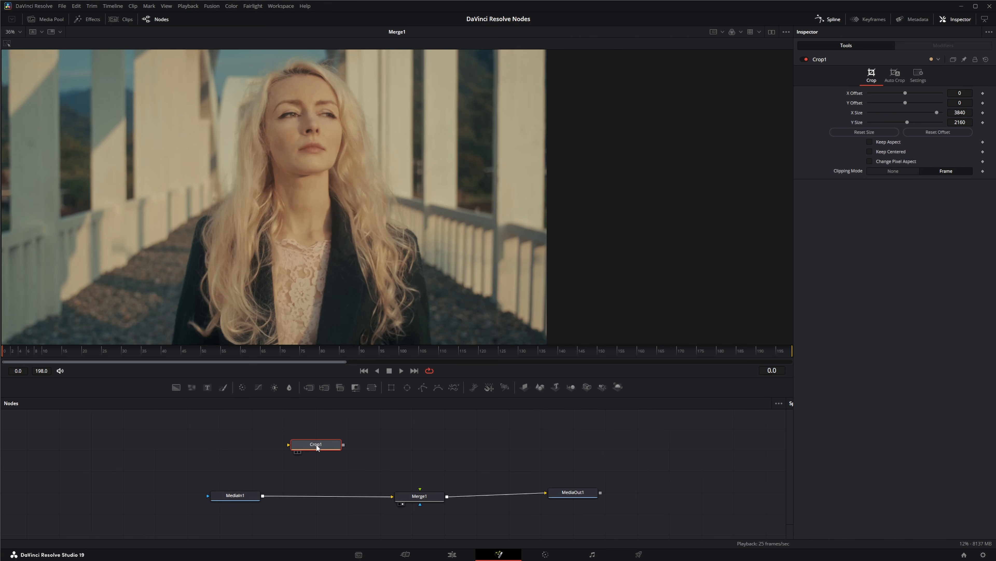
Insert the Crop1 node into the link between MediaIn1 and Merge1.
left_click_drag(330, 455, 330, 457)
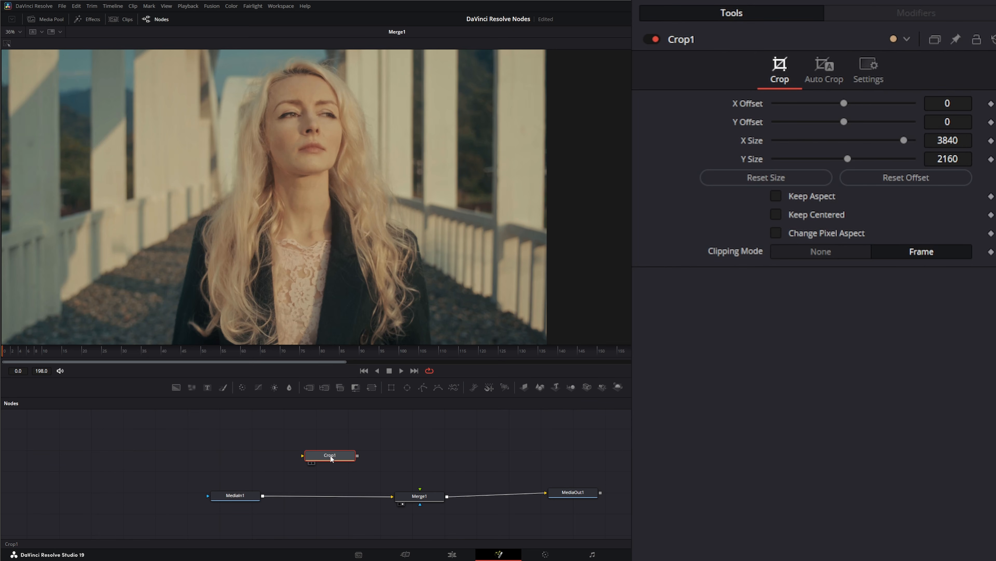
left_click_drag(332, 458, 369, 450)
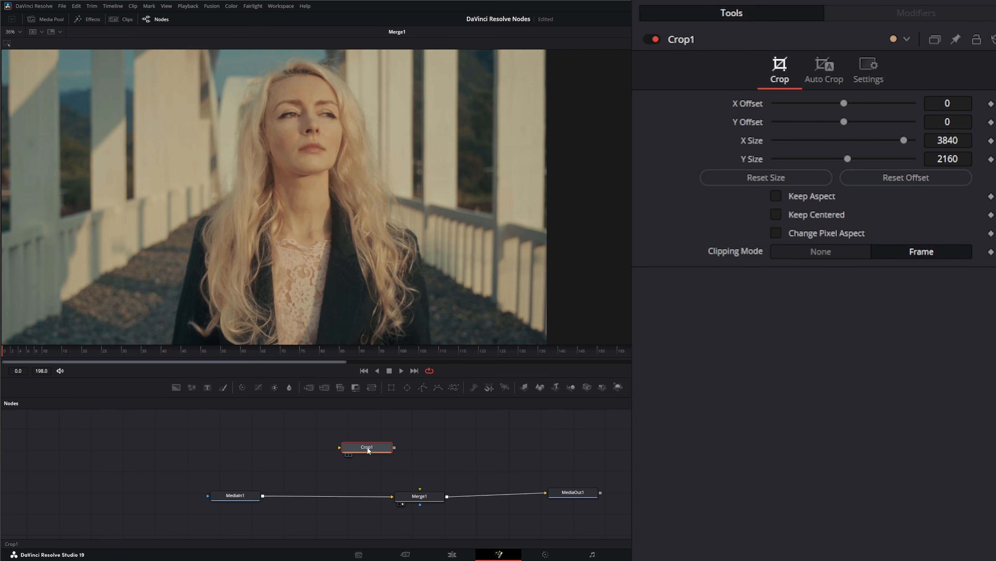
left_click_drag(312, 425, 404, 468)
left_click_drag(389, 186, 97, 246)
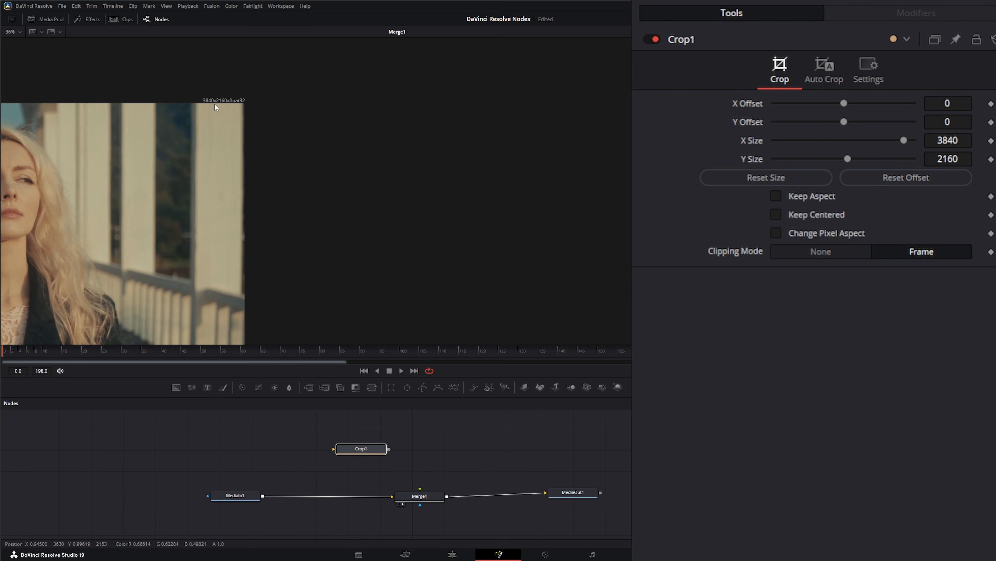
left_click_drag(366, 451, 333, 498)
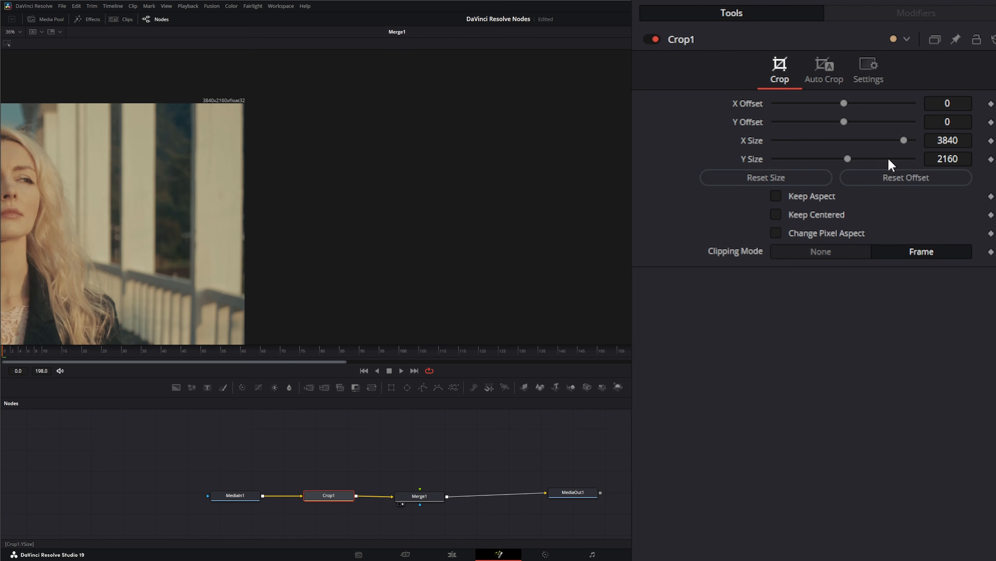
Shrink the crop's X Size to about 1862, then pull Crop1 back out of the node chain.
left_click_drag(905, 139, 839, 140)
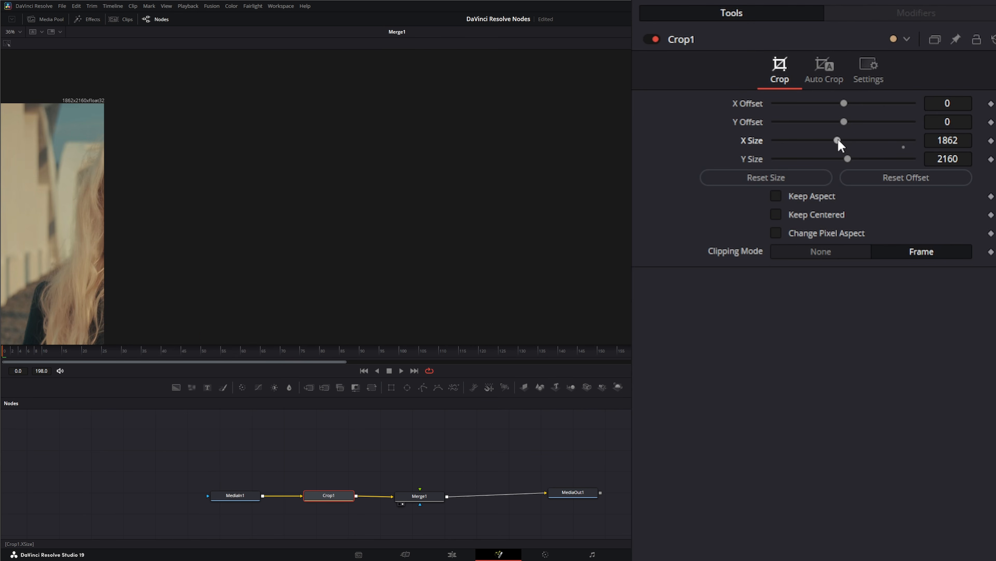
left_click_drag(47, 88, 125, 120)
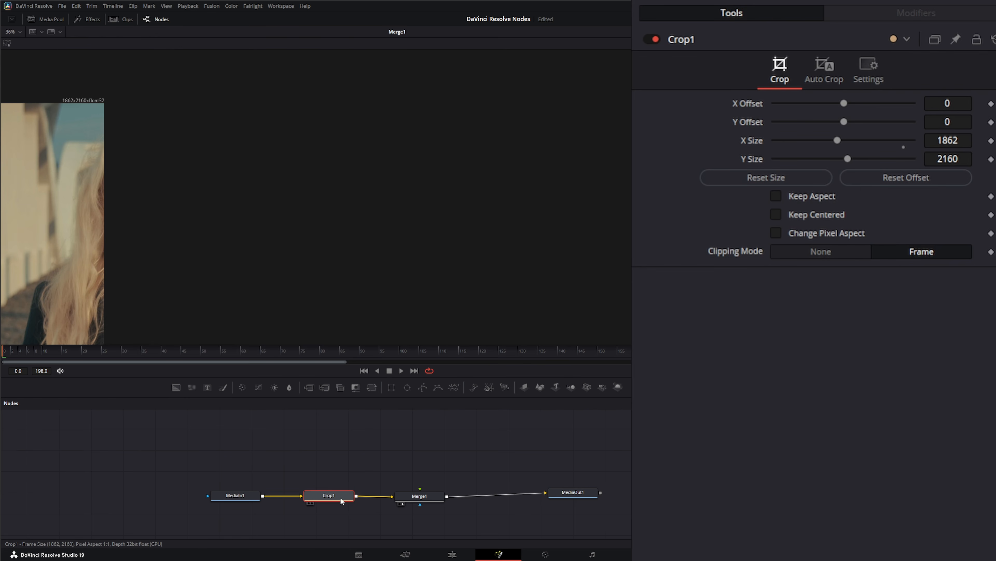
left_click_drag(325, 497, 348, 522)
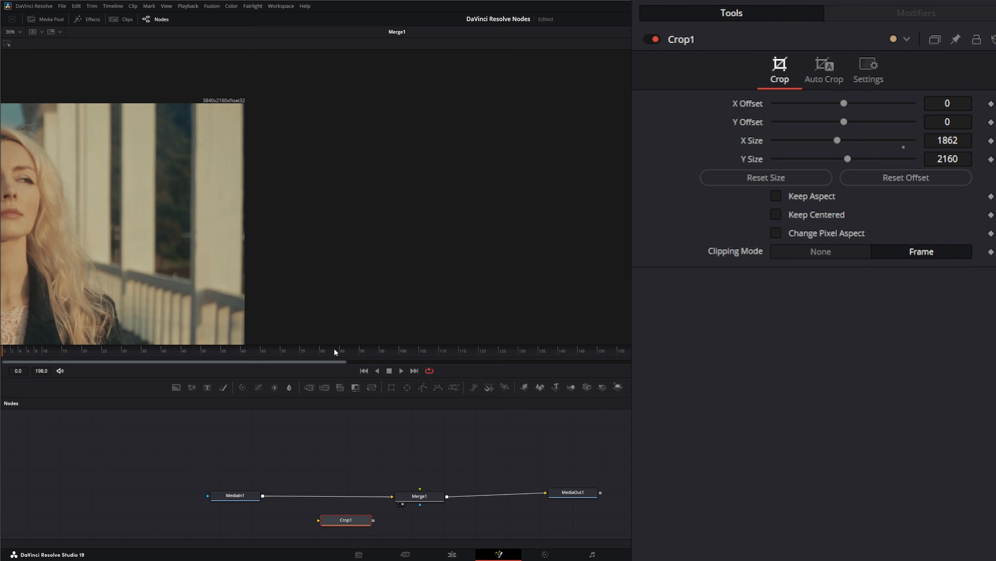
Fit the image in the viewer, add a second MediaIn node and show it in the viewer.
left_click(20, 32)
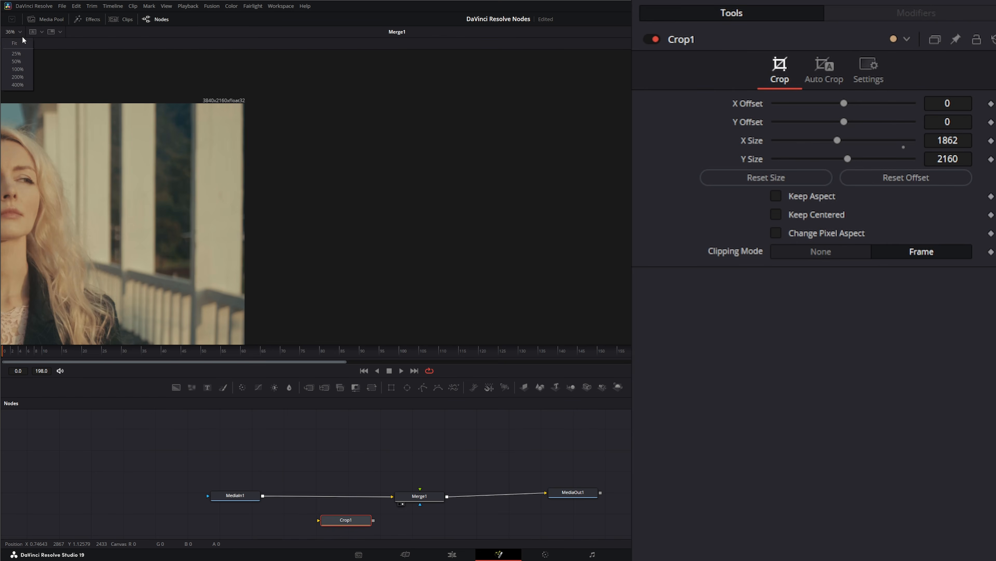
left_click(11, 48)
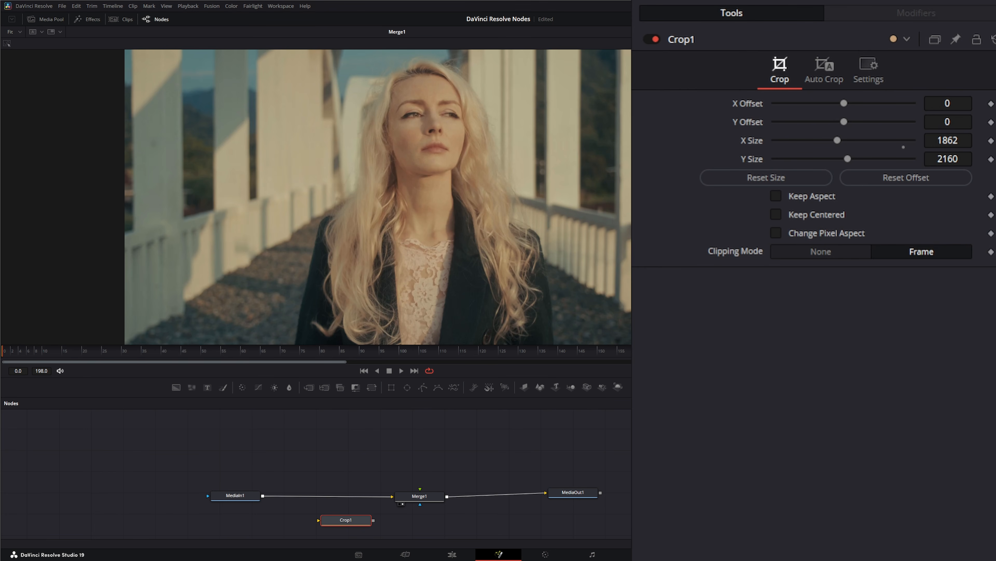
left_click_drag(523, 432, 232, 444)
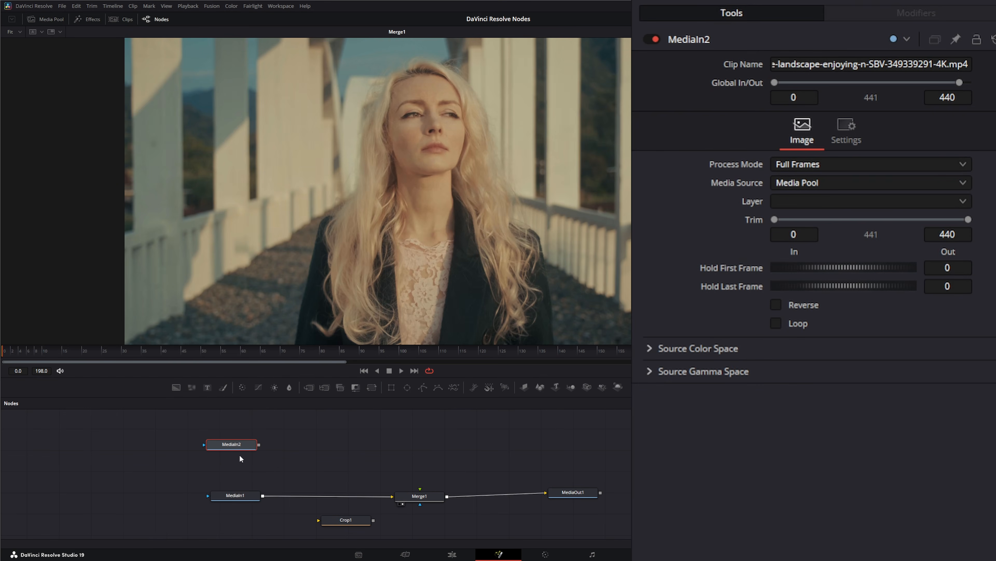
left_click(236, 495)
left_click(235, 443)
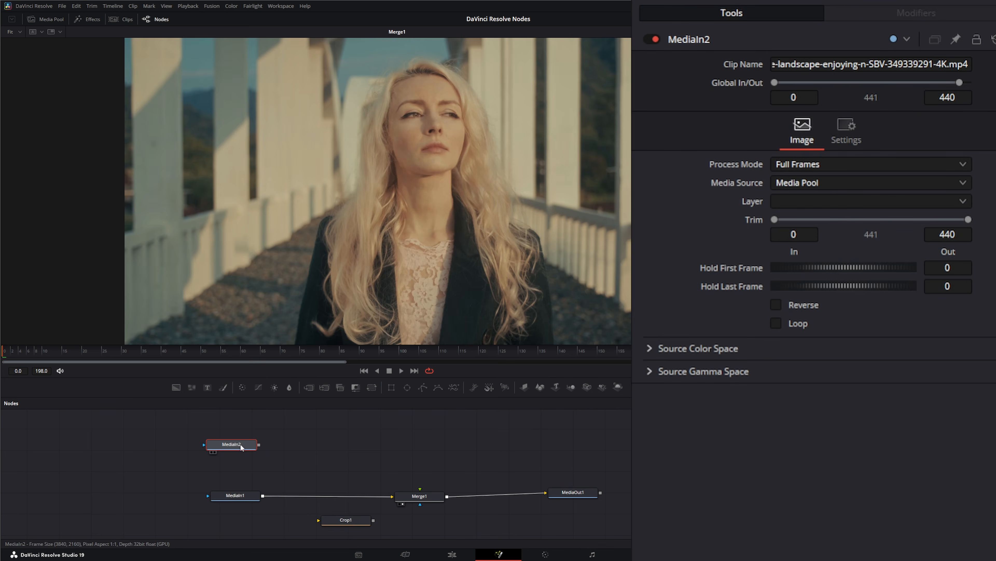
left_click_drag(240, 443, 247, 255)
Connect MediaIn2's output to the foreground input of Merge1.
left_click(237, 494)
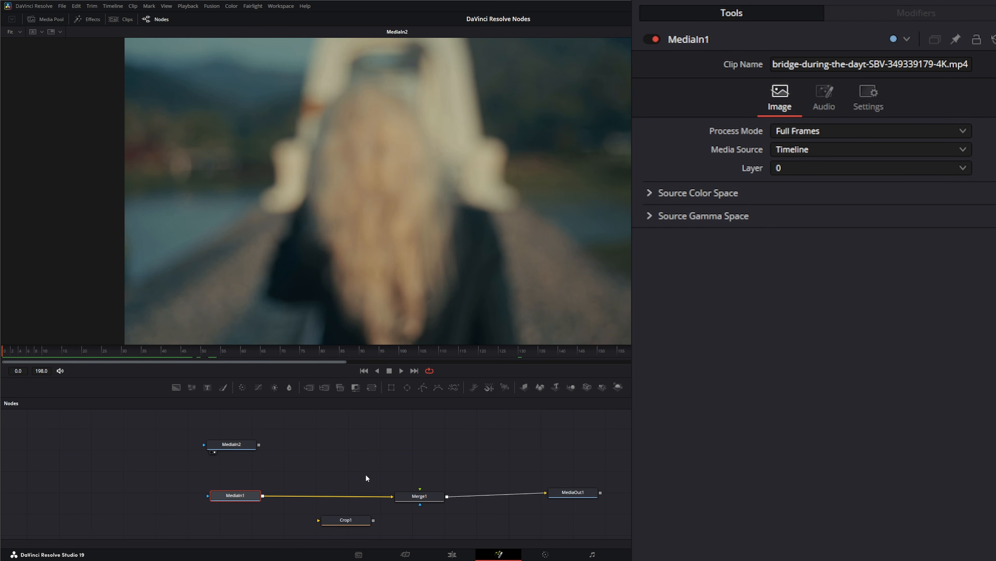
left_click_drag(259, 444, 420, 489)
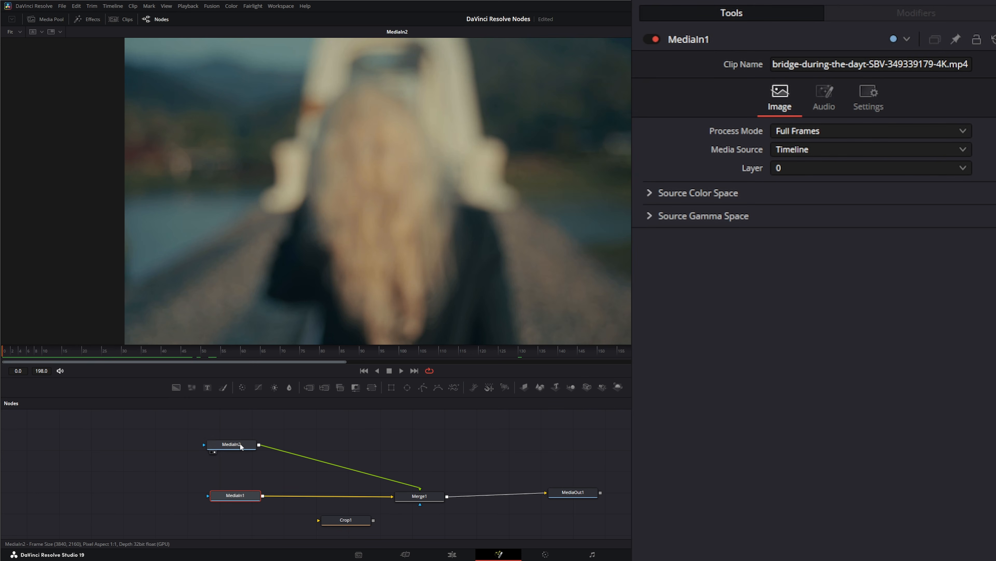
left_click_drag(240, 442, 265, 437)
Place Crop1 between MediaIn2 and Merge1 and crop the clip to about 1643 by 1402.
left_click_drag(349, 524, 334, 497)
left_click_drag(185, 462, 345, 516)
left_click(341, 497)
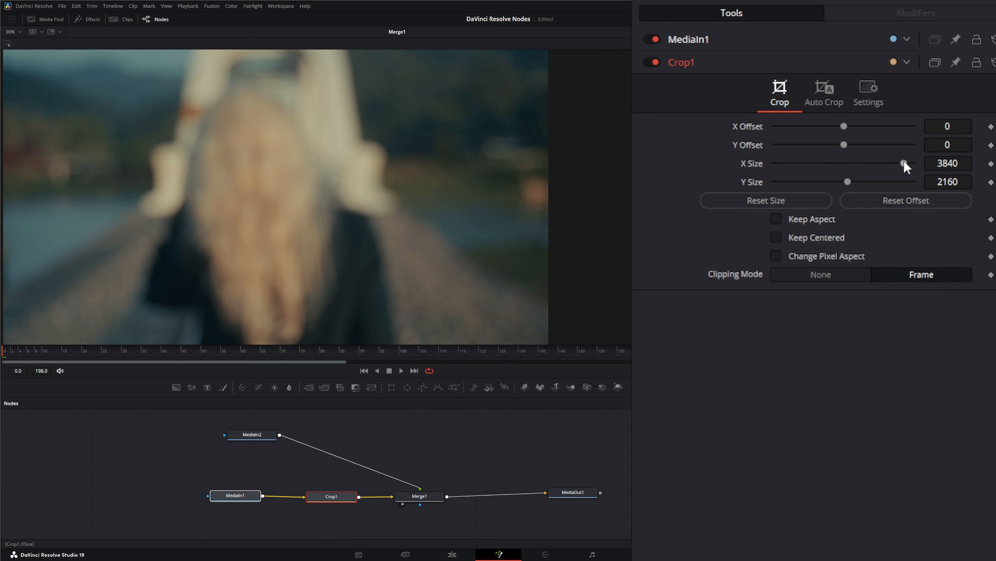
left_click_drag(903, 162, 822, 182)
left_click_drag(188, 486, 342, 461)
left_click(336, 478)
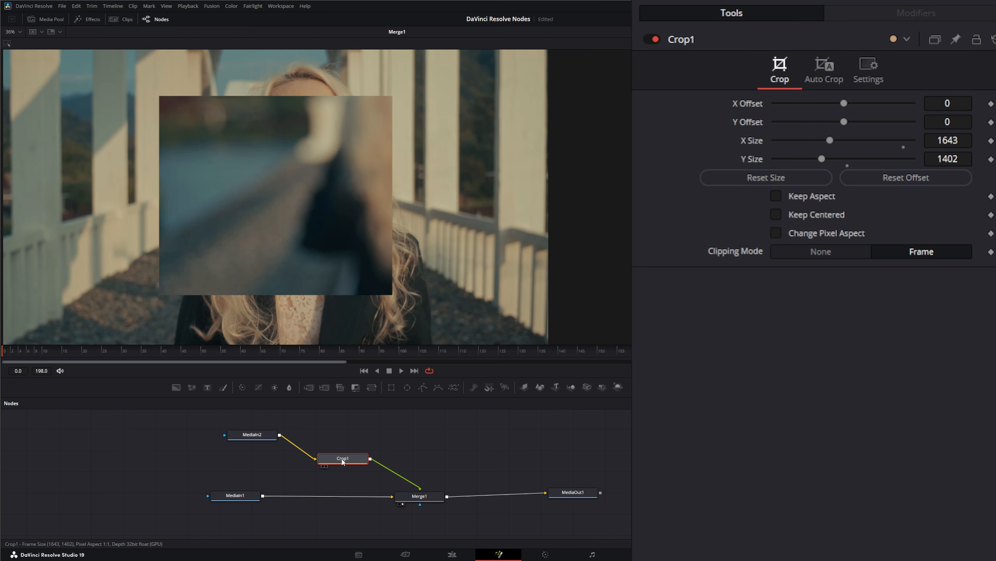
Reset the crop size and tidy the node layout, moving MediaOut1 further right.
left_click_drag(253, 435, 234, 456)
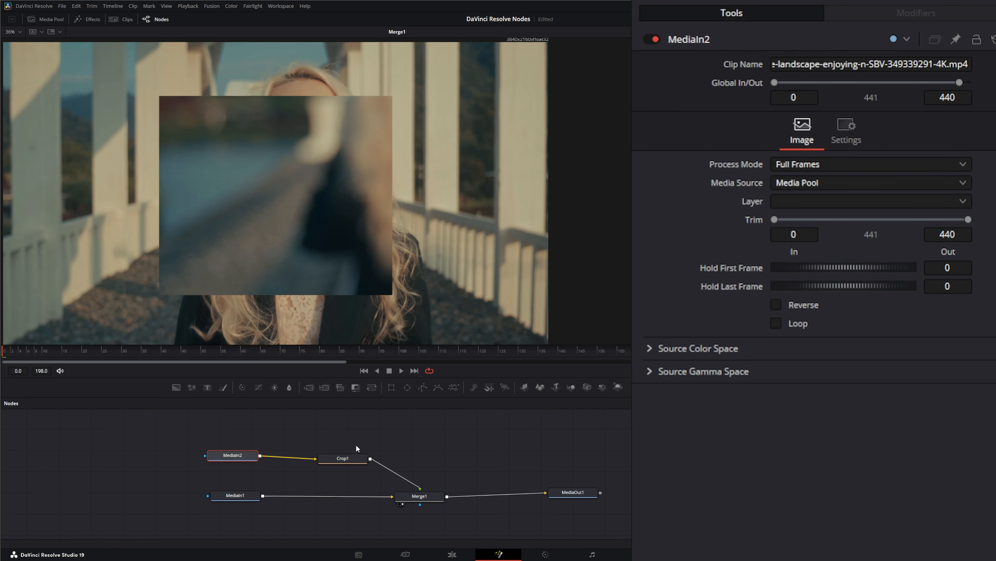
left_click_drag(340, 459, 342, 458)
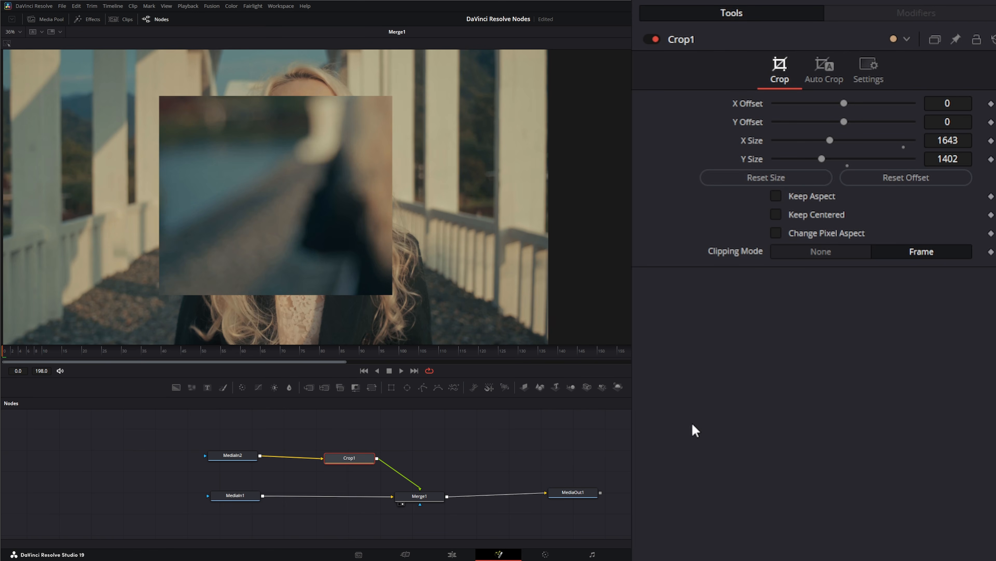
left_click(785, 179)
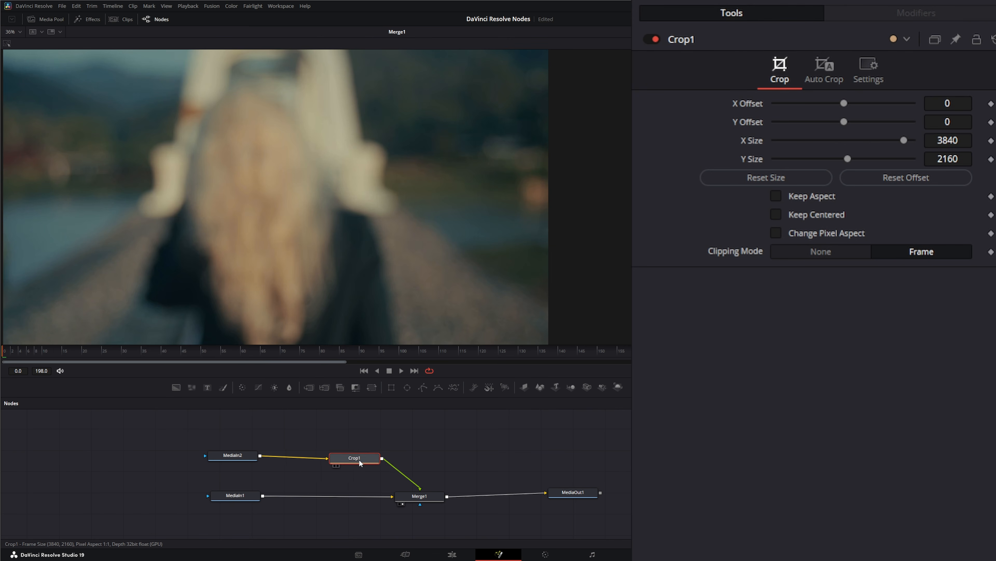
left_click_drag(355, 463, 349, 459)
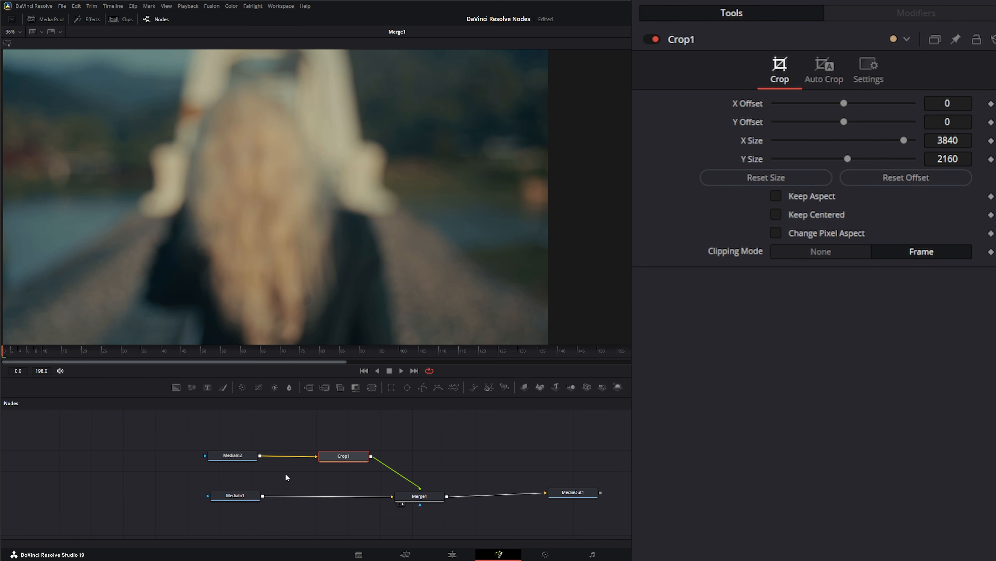
left_click_drag(579, 495, 600, 498)
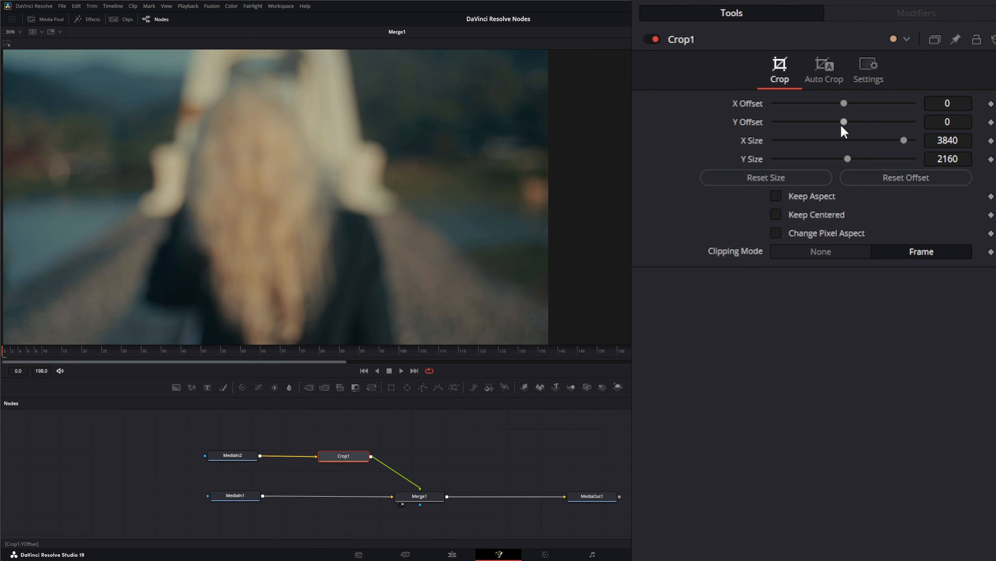
Adjust the crop offset and size sliders and reset each one to its default.
left_click_drag(844, 103, 832, 123)
double_click(753, 122)
double_click(748, 103)
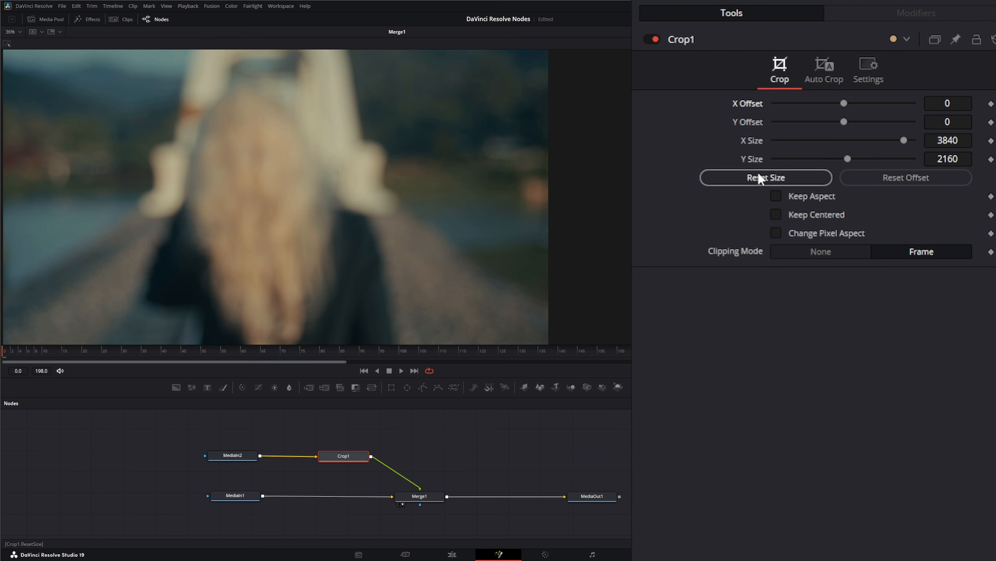
mouse_move(903, 140)
left_mouse_down()
mouse_move(852, 140)
mouse_move(868, 143)
mouse_move(857, 140)
mouse_move(857, 164)
mouse_move(868, 163)
mouse_move(811, 164)
mouse_move(864, 164)
mouse_move(837, 164)
mouse_move(884, 142)
left_mouse_up()
double_click(753, 145)
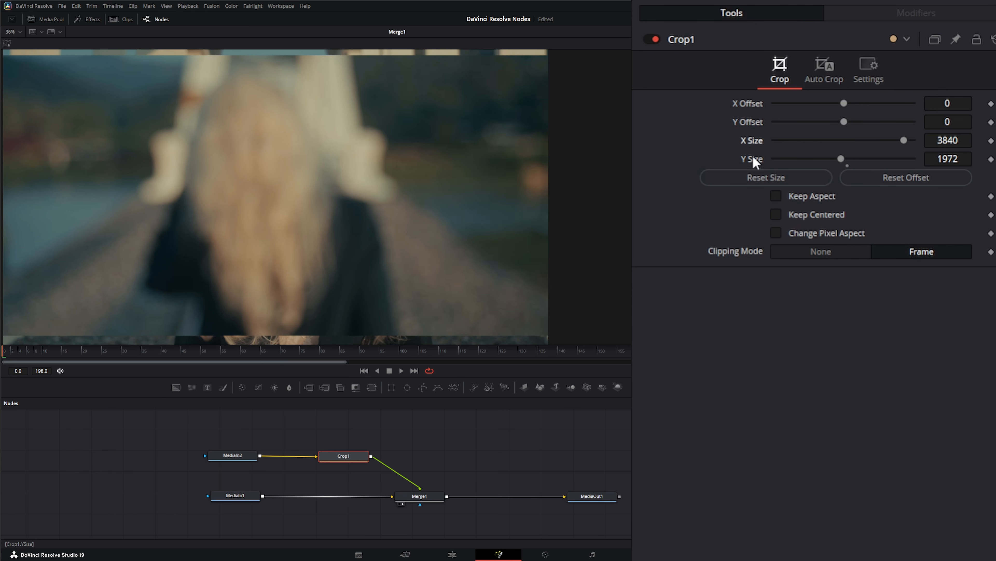
double_click(754, 159)
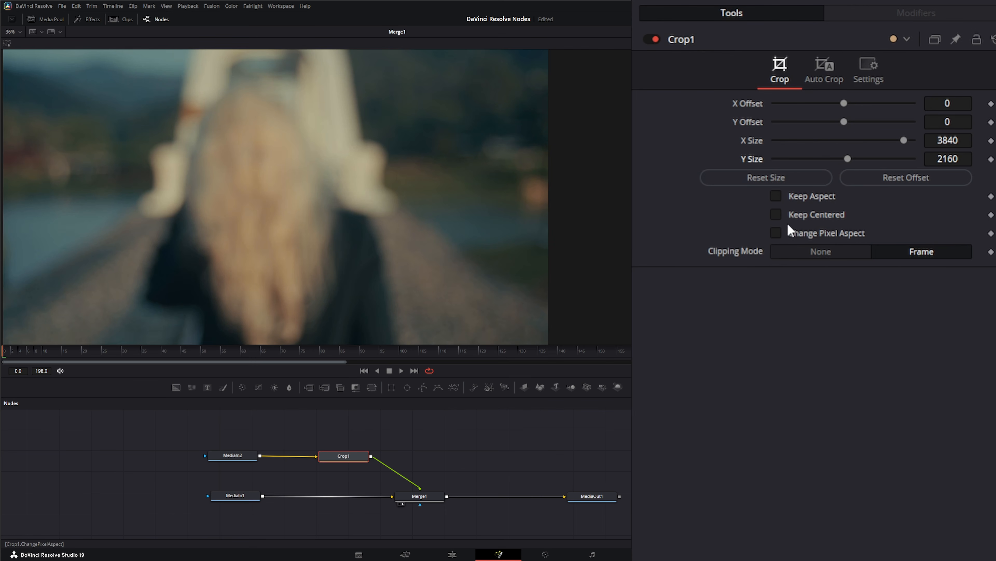
Enable Keep Centered and shrink the crop's X Size to about 2169.
left_click(776, 215)
left_click_drag(908, 135, 809, 159)
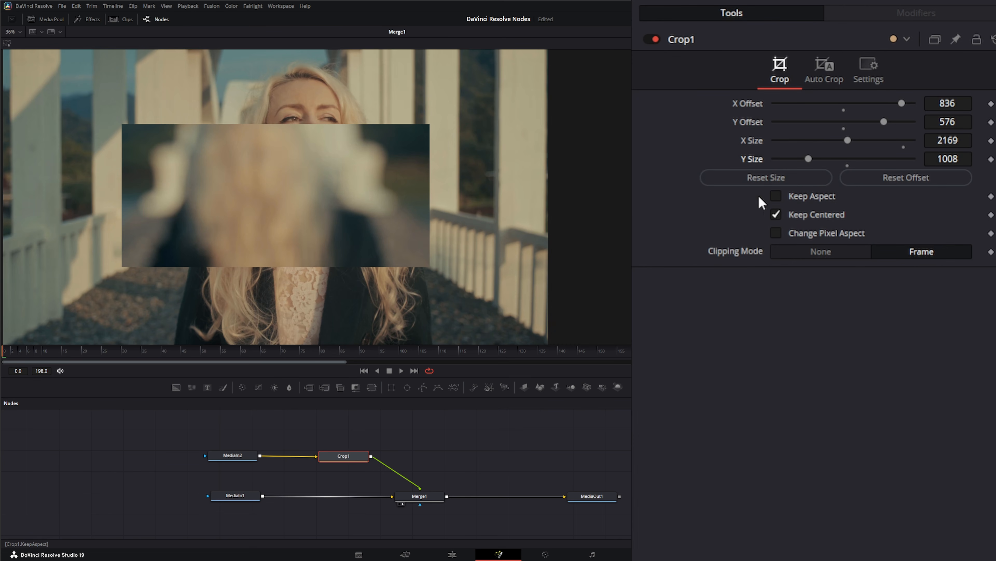
Enable Keep Aspect and enlarge the crop's X Size to about 3001.
left_click(778, 197)
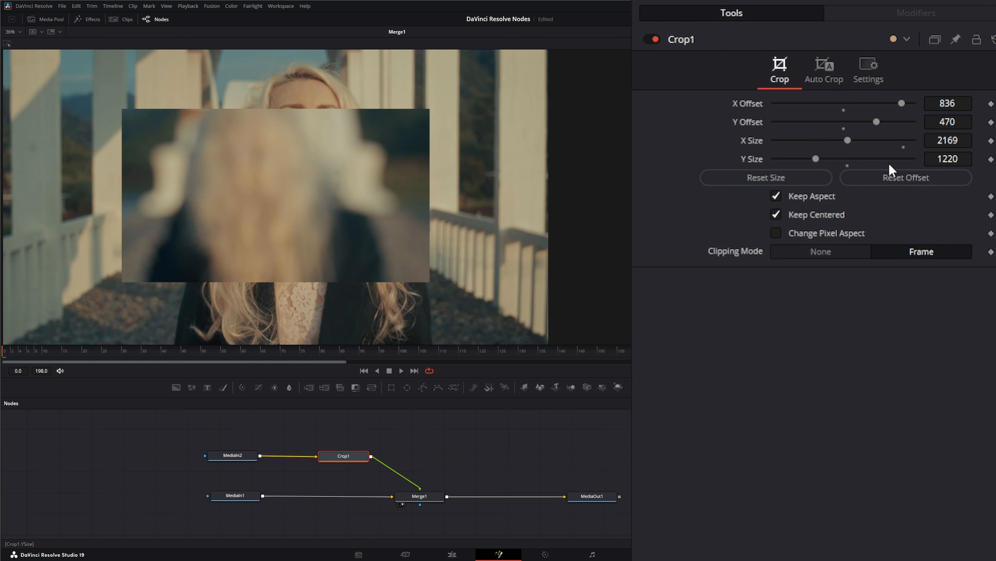
left_click_drag(848, 141, 878, 147)
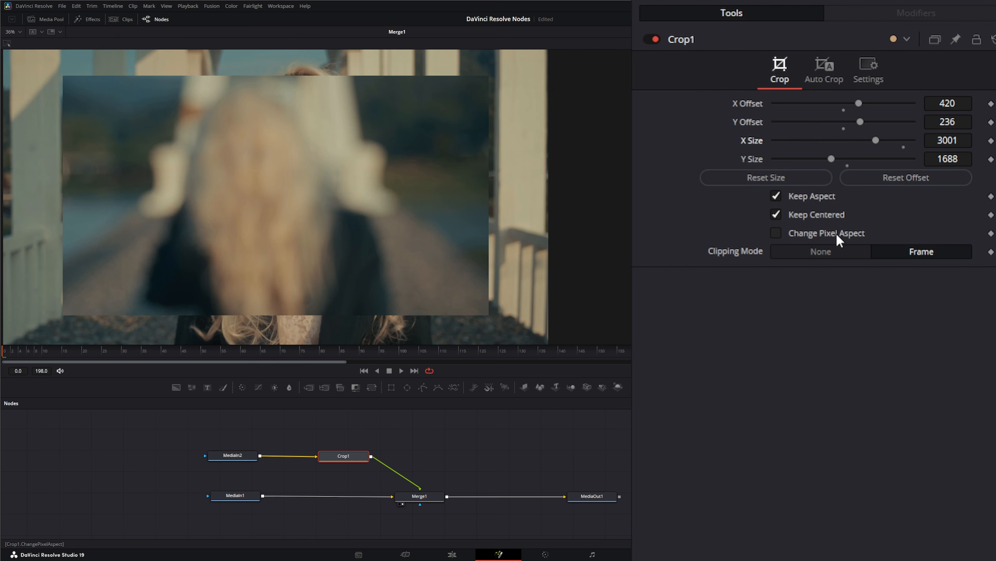
Enable Change Pixel Aspect and set both Pixel Aspect X and Y to 0.5.
left_click(778, 236)
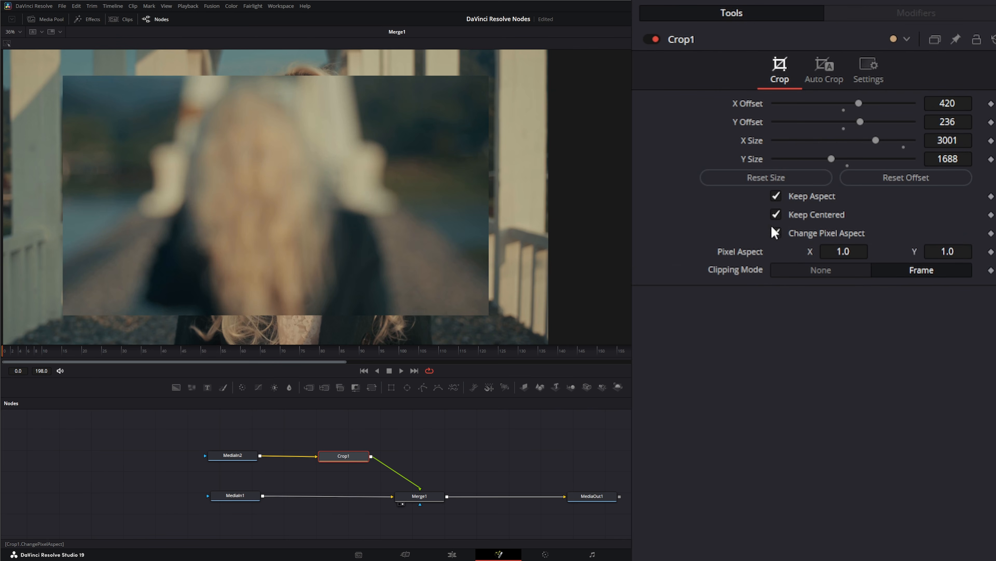
left_click(853, 251)
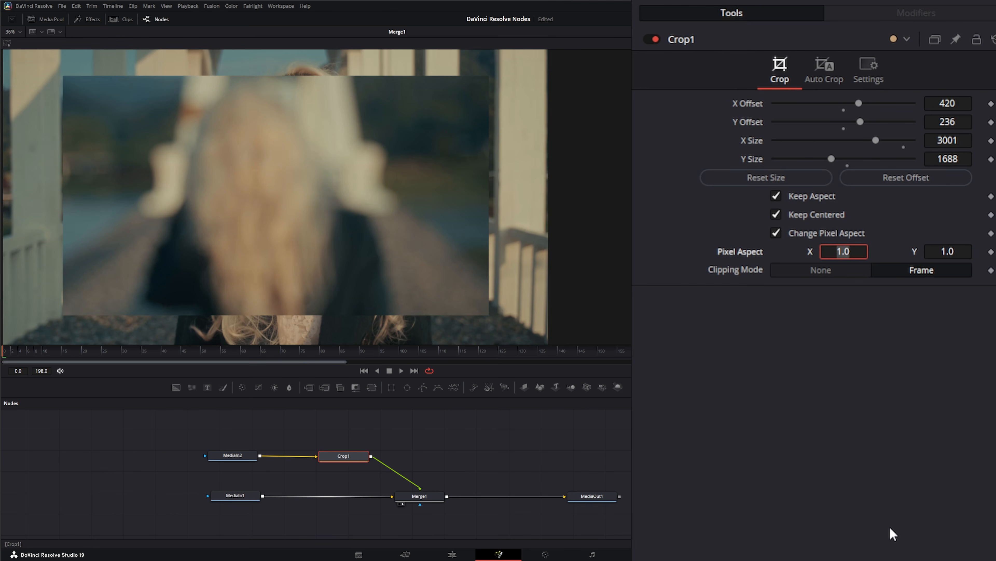
key("BackSpace")
type(".5")
key("Tab")
key("BackSpace")
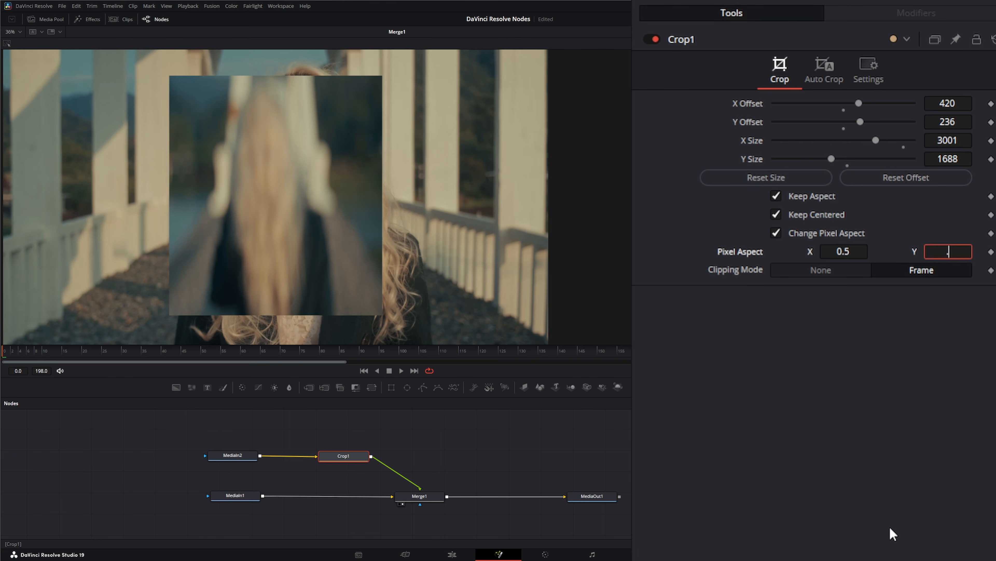
key("Tab")
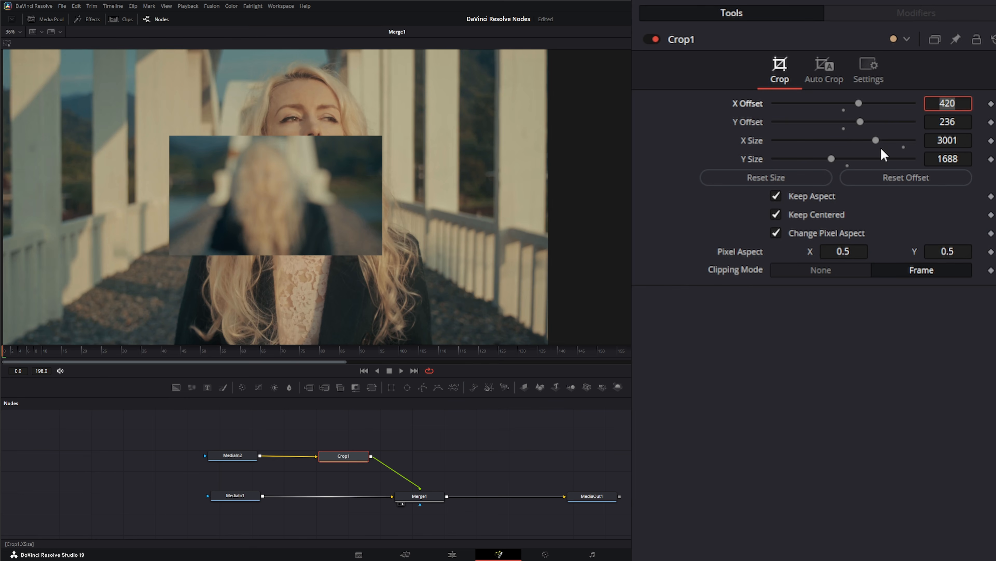
Reset the Pixel Aspect to 1.0 and set the crop's X Size to about 2673.
left_click_drag(876, 139, 915, 140)
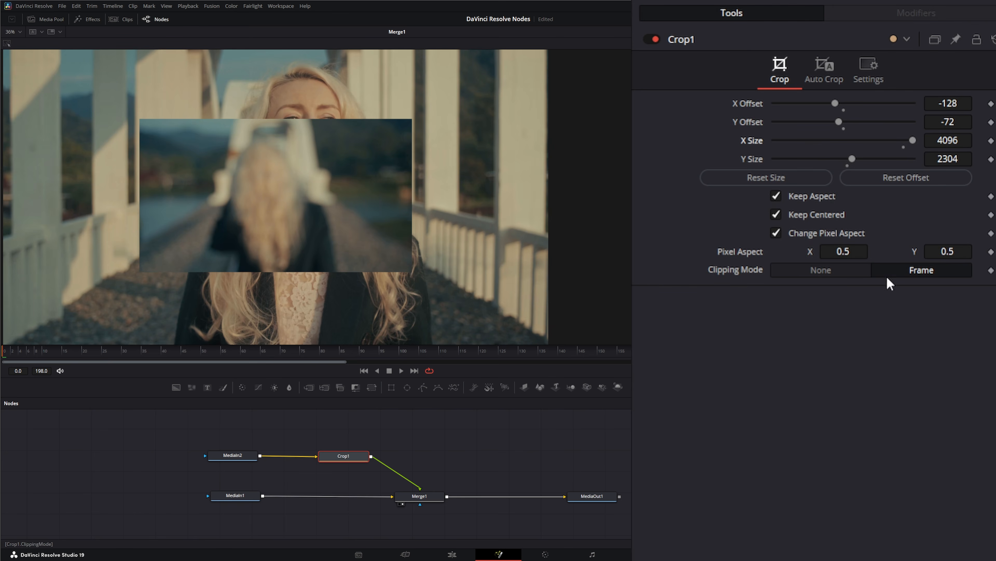
double_click(733, 253)
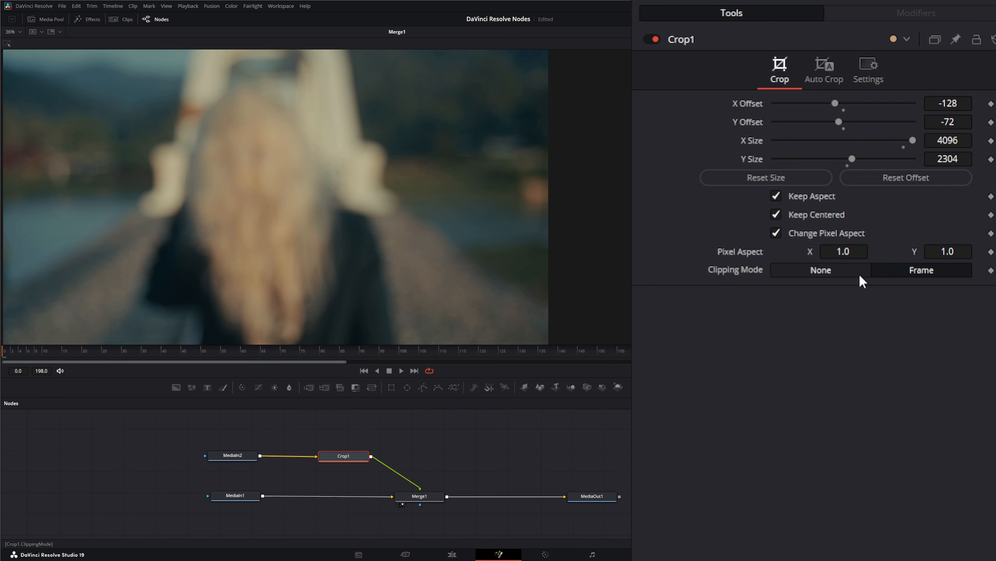
left_click_drag(912, 139, 866, 141)
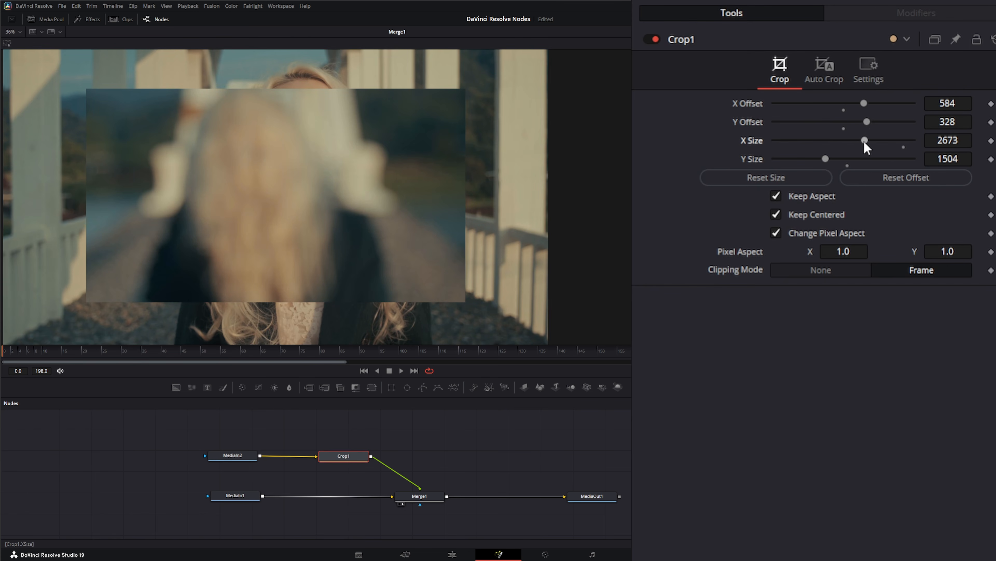
Switch the Clipping Mode to None and back to Frame.
left_click(808, 272)
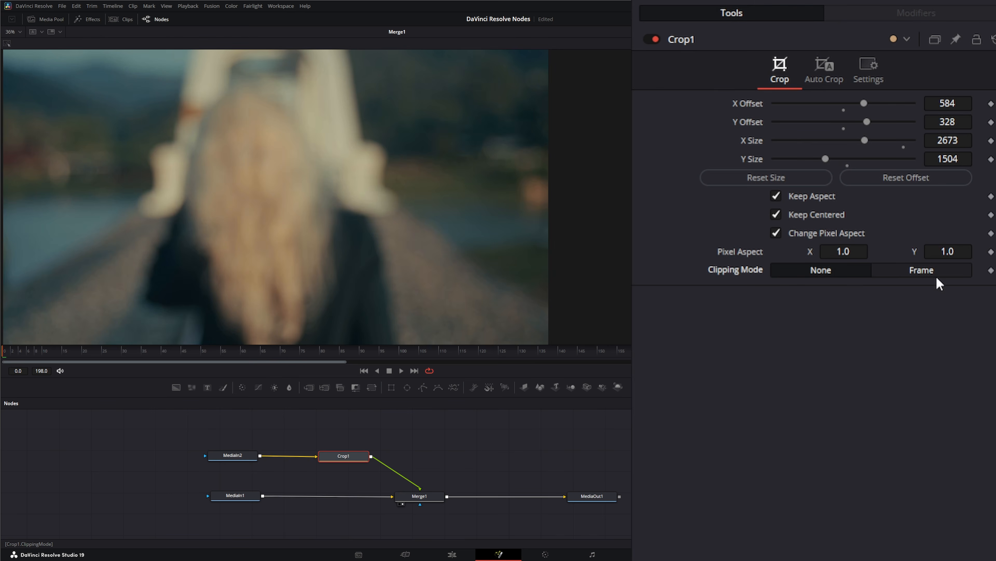
left_click(926, 270)
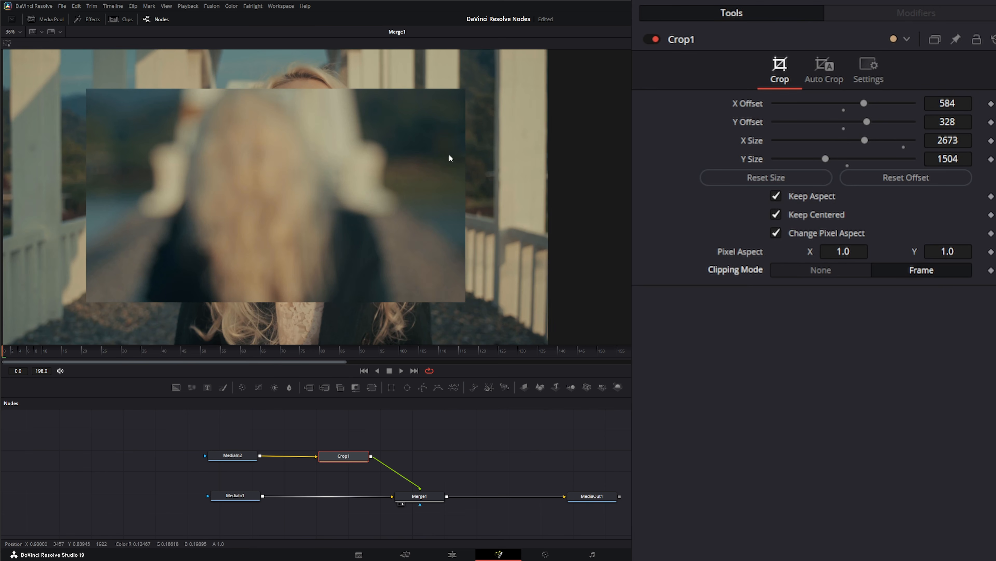
Reset the crop's size to the full frame and open the Auto Crop options.
left_click(763, 177)
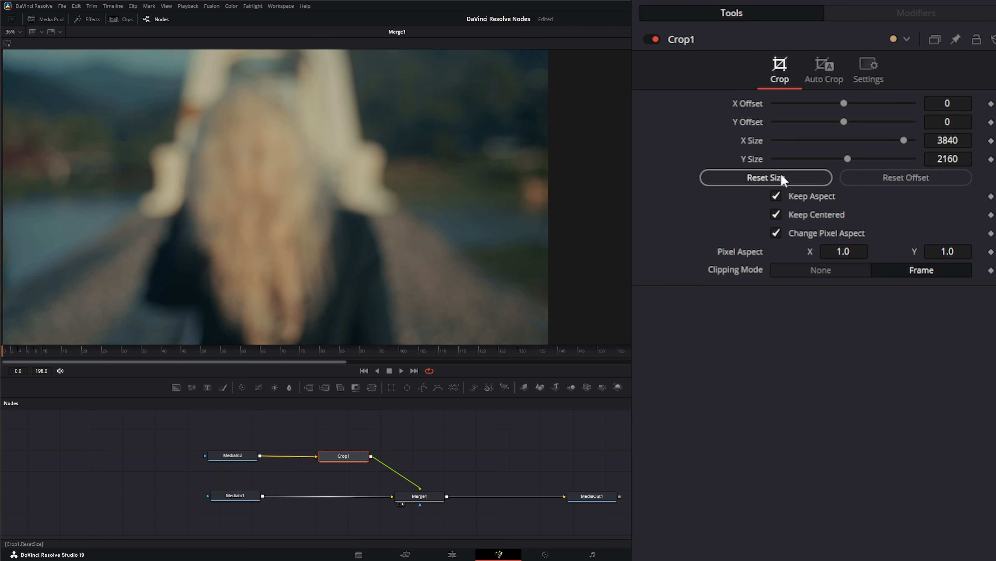
left_click(831, 69)
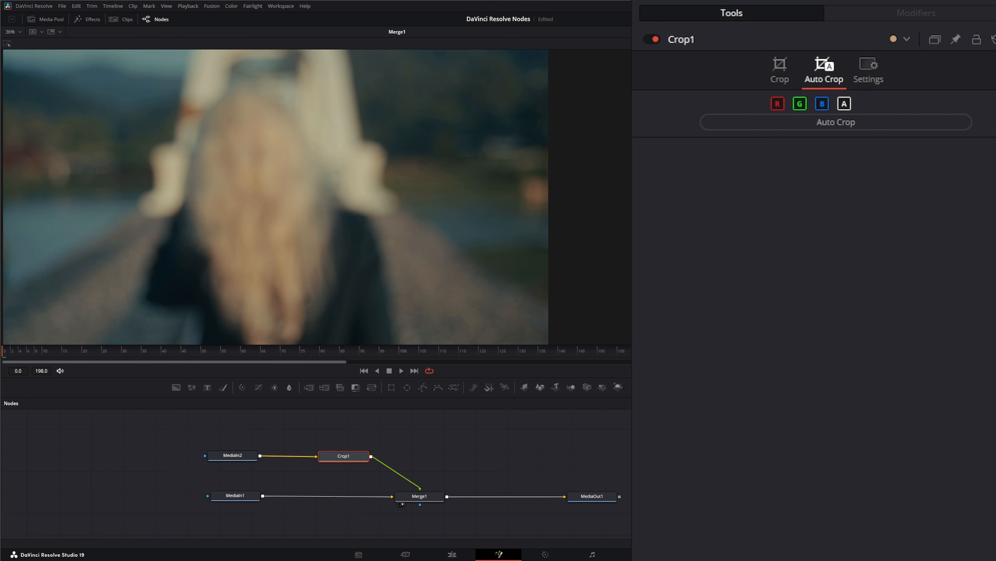
Add the Cube_[0001-0096].png image sequence as a new MediaIn node and inspect it in the viewer at frame 0.
left_click_drag(627, 352, 233, 255)
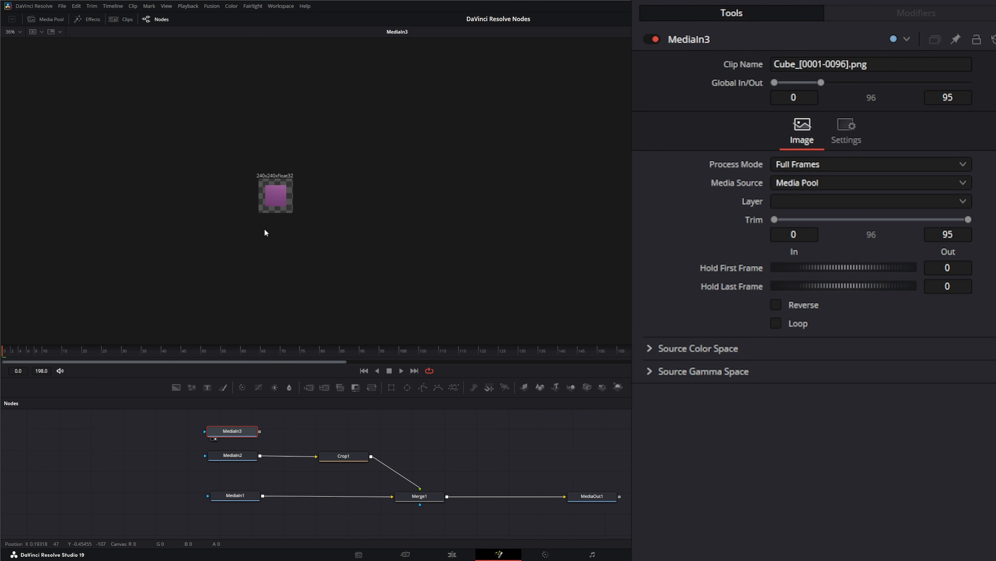
scroll(266, 233, "up", 3)
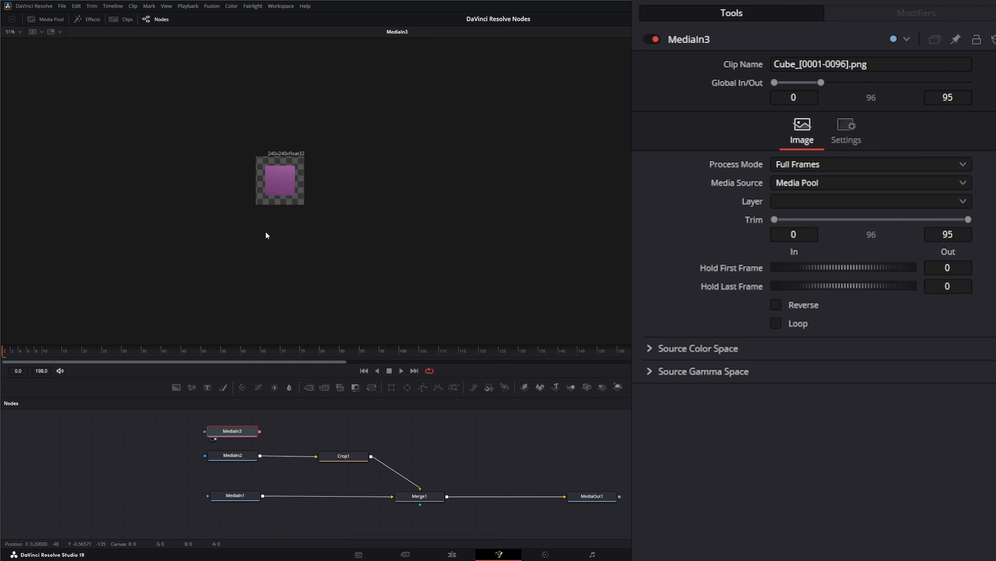
left_click_drag(46, 351, 1, 363)
scroll(277, 194, "up", 5)
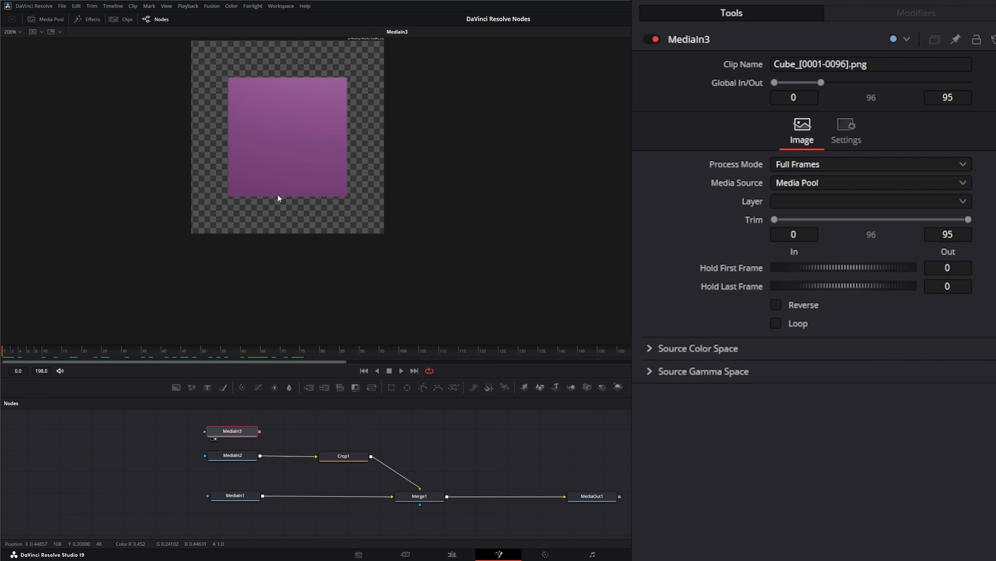
left_click_drag(319, 157, 191, 219)
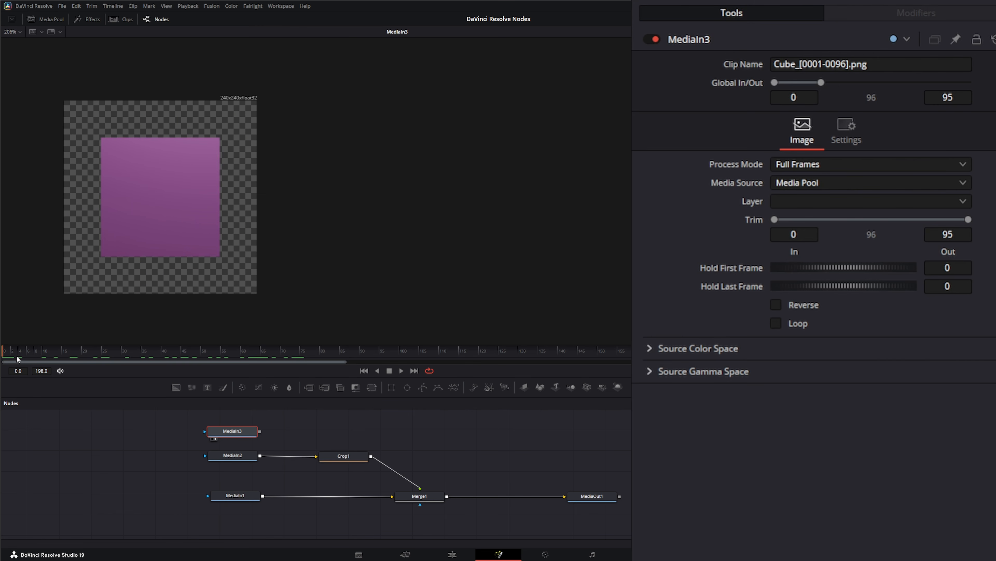
mouse_move(16, 355)
left_mouse_down()
mouse_move(101, 352)
mouse_move(2, 353)
left_mouse_up()
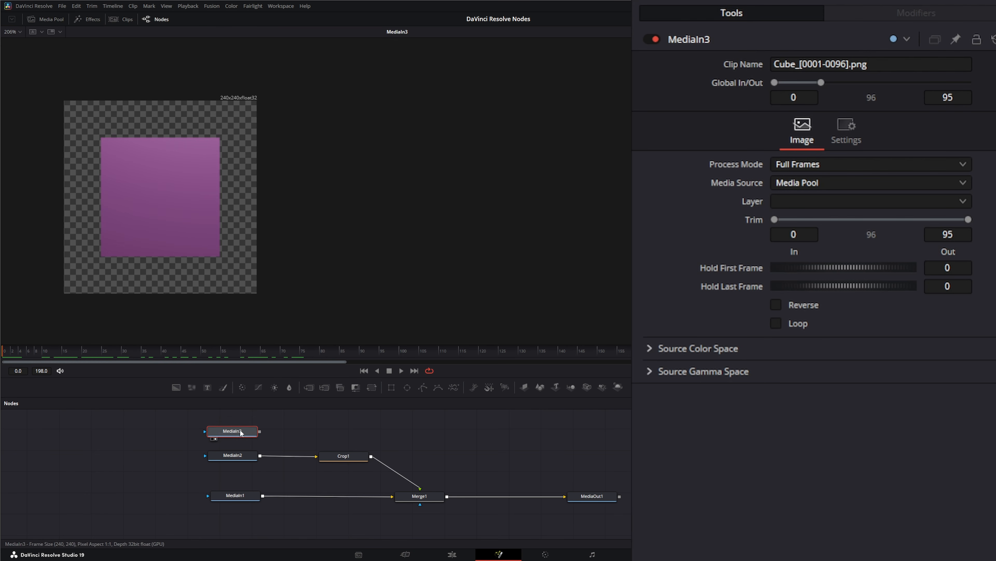
Connect the cube MediaIn node to the Crop node's input in place of MediaIn2 and view the Crop node.
left_click_drag(260, 432, 330, 461)
left_click(342, 459)
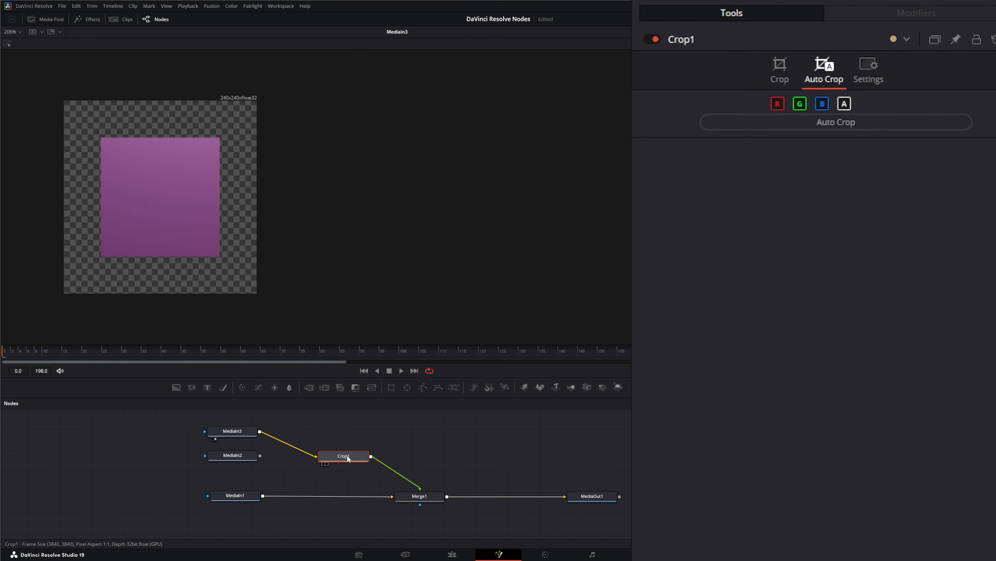
key("1")
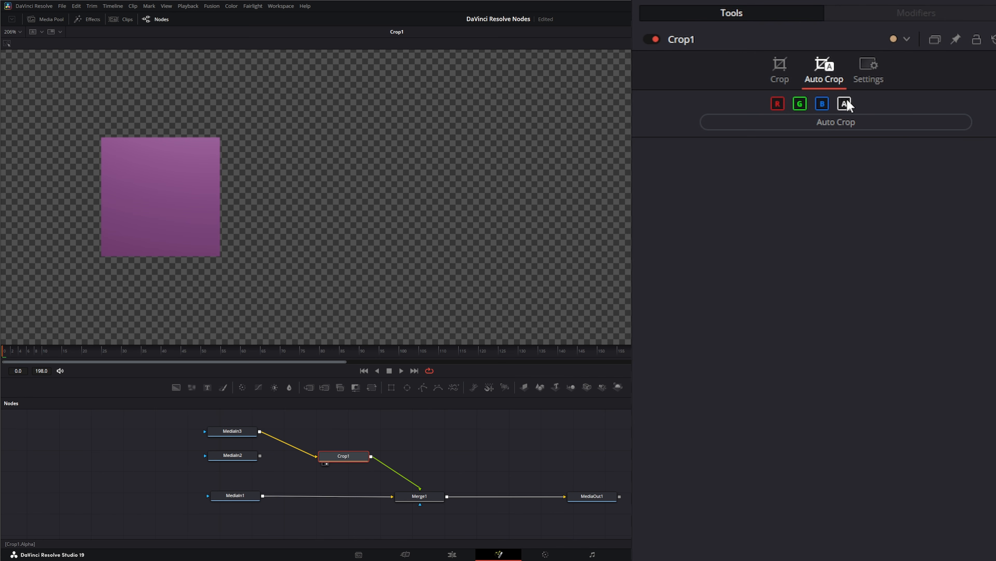
Turn off the R, G and B channels so only Alpha is used, then run Auto Crop.
left_click(822, 103)
left_click(800, 103)
left_click(782, 104)
left_click(840, 121)
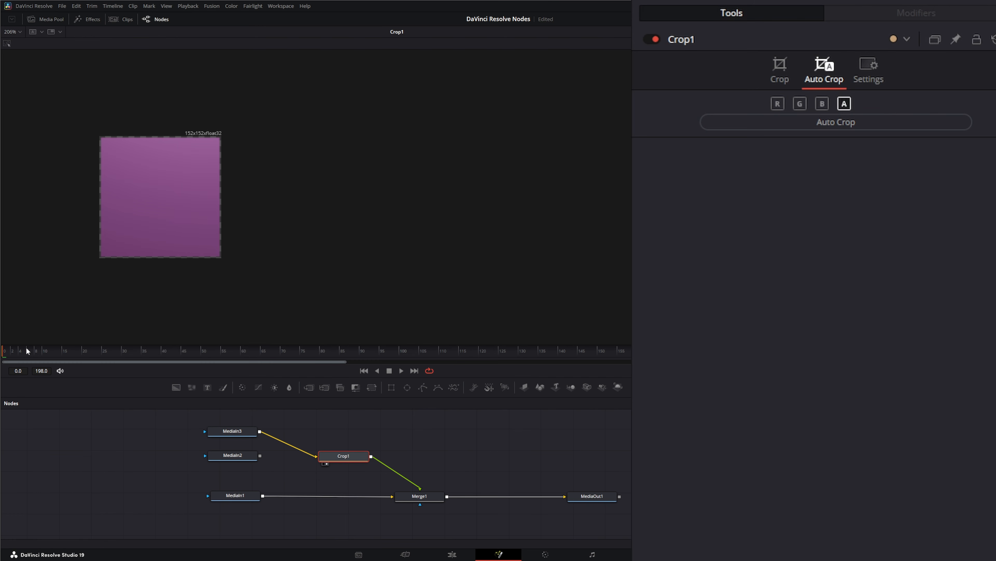
Scrub ahead to about frame 12, review the crop values and reset the crop size.
left_click_drag(22, 352, 50, 350)
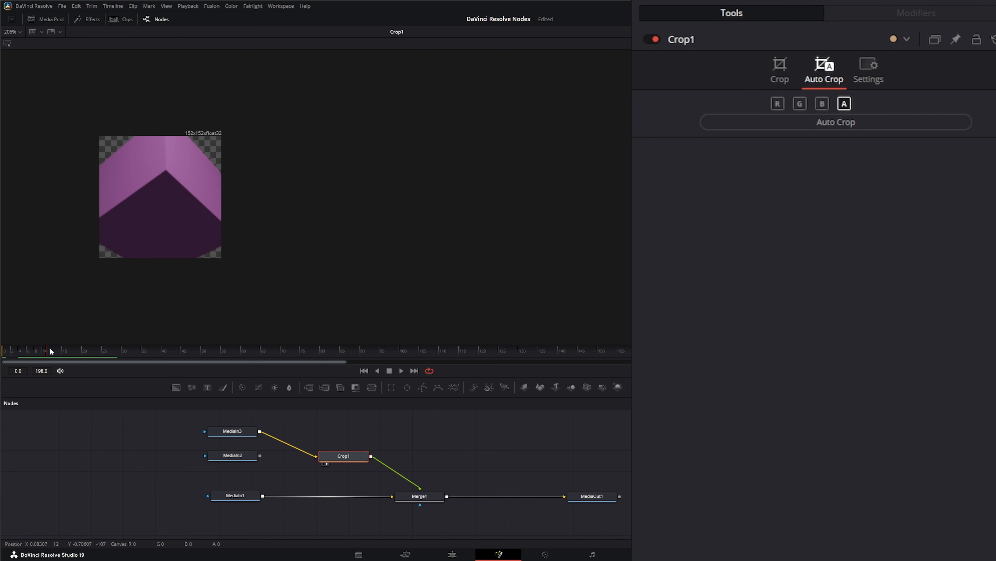
left_click(776, 69)
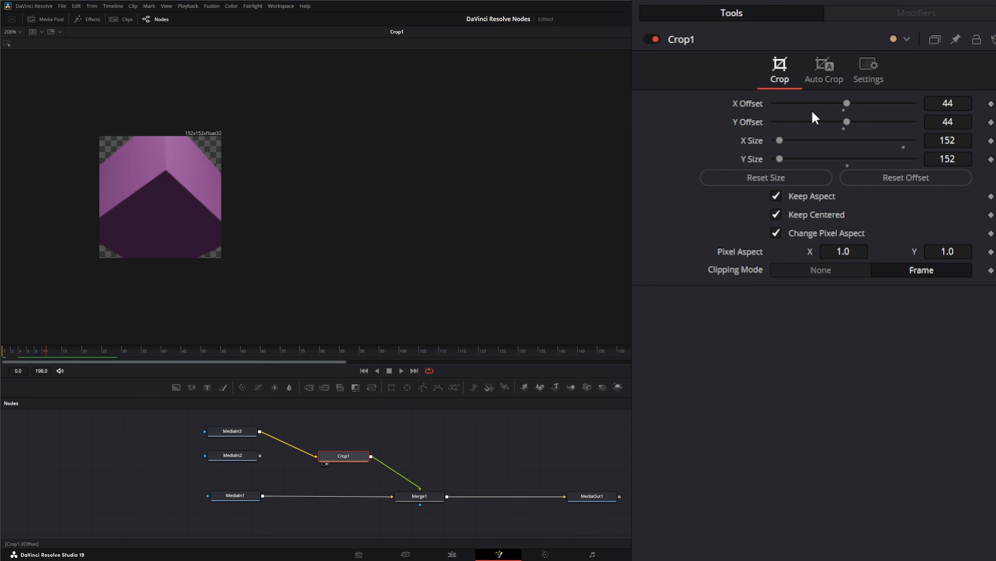
left_click(830, 65)
left_click(789, 65)
left_click(741, 179)
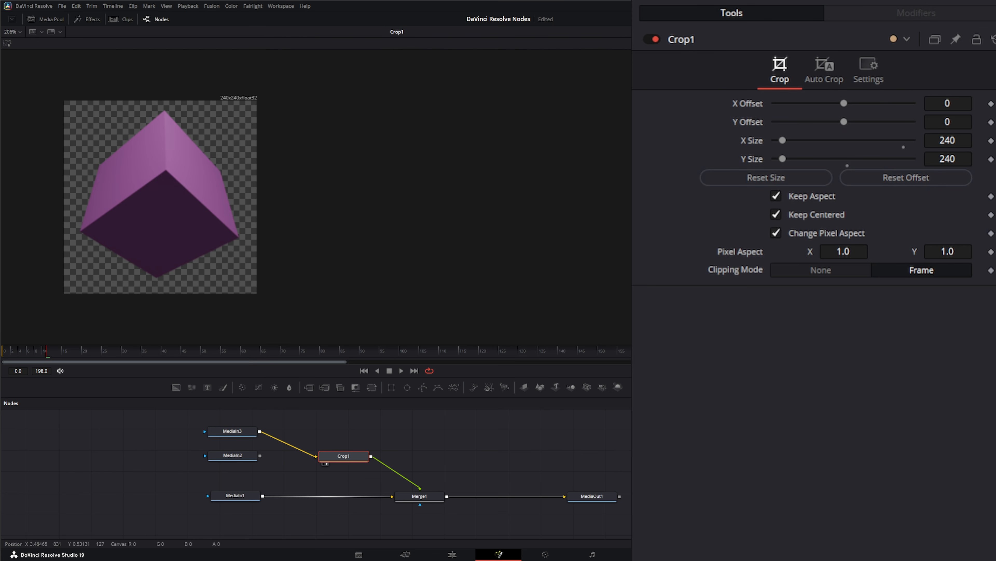
Disable Change Pixel Aspect and run Auto Crop again on the alpha channel.
left_click(830, 63)
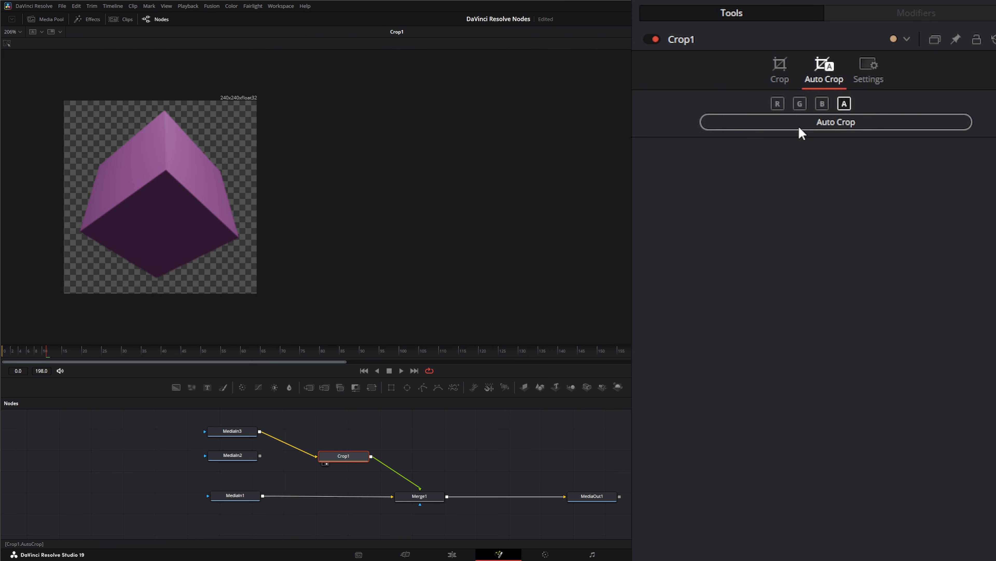
left_click(782, 68)
left_click(777, 233)
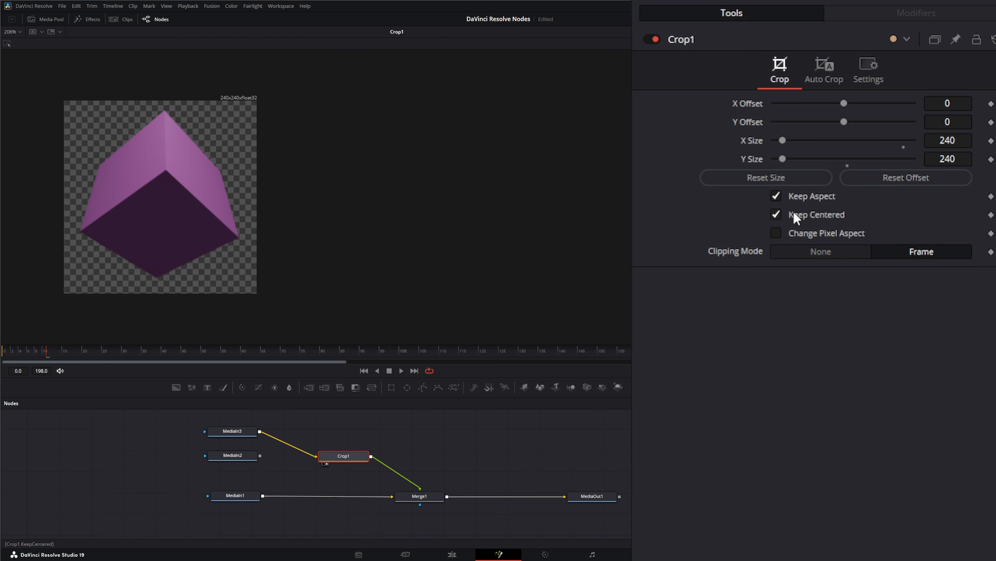
left_click(822, 70)
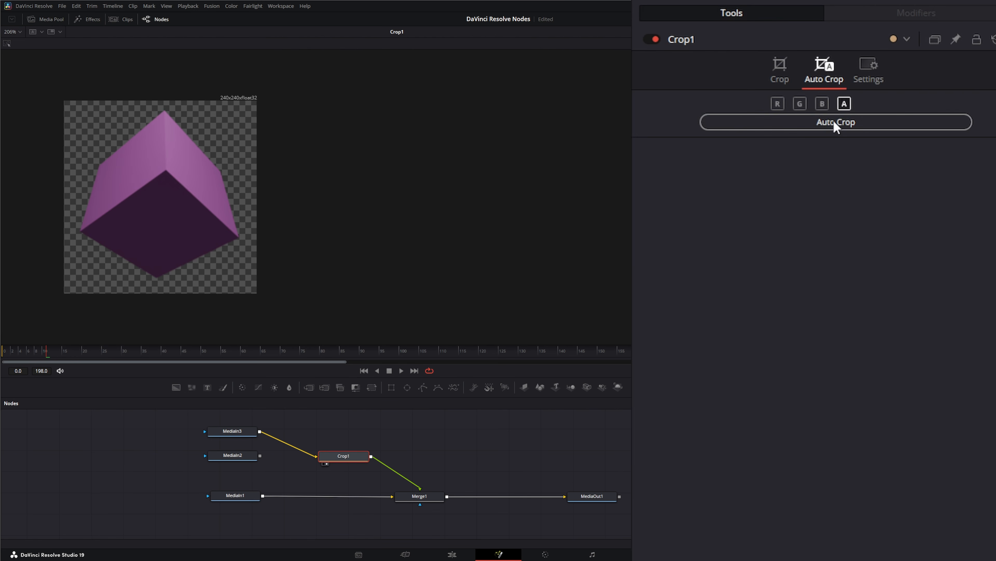
left_click(837, 123)
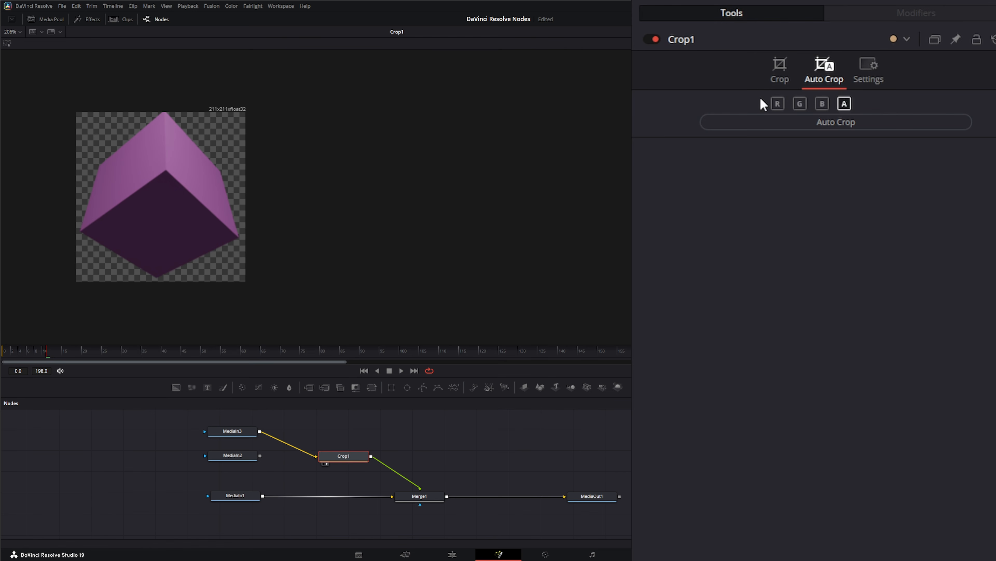
Reset the crop size and turn off Keep Centered and Keep Aspect.
left_click(781, 69)
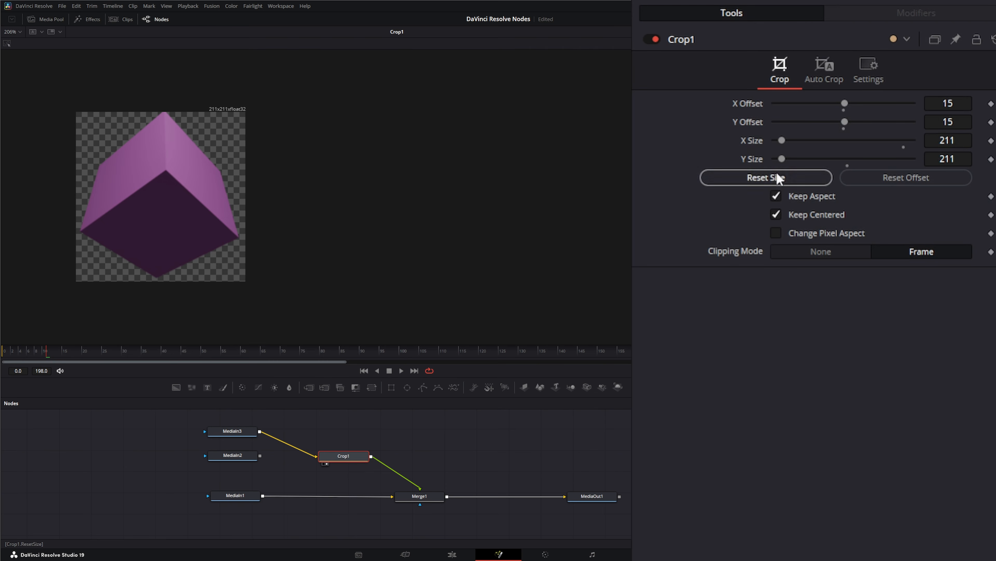
left_click(752, 177)
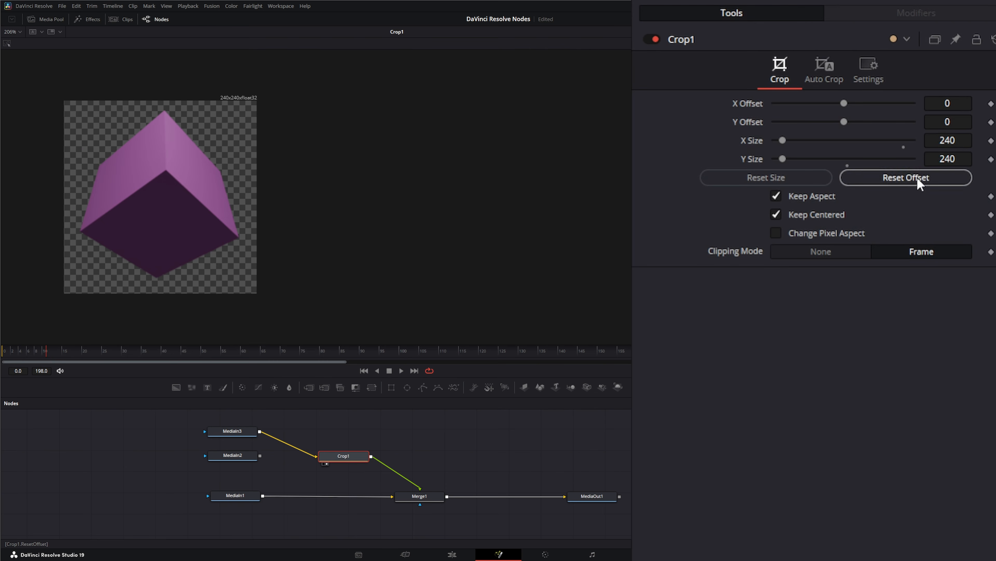
left_click(777, 215)
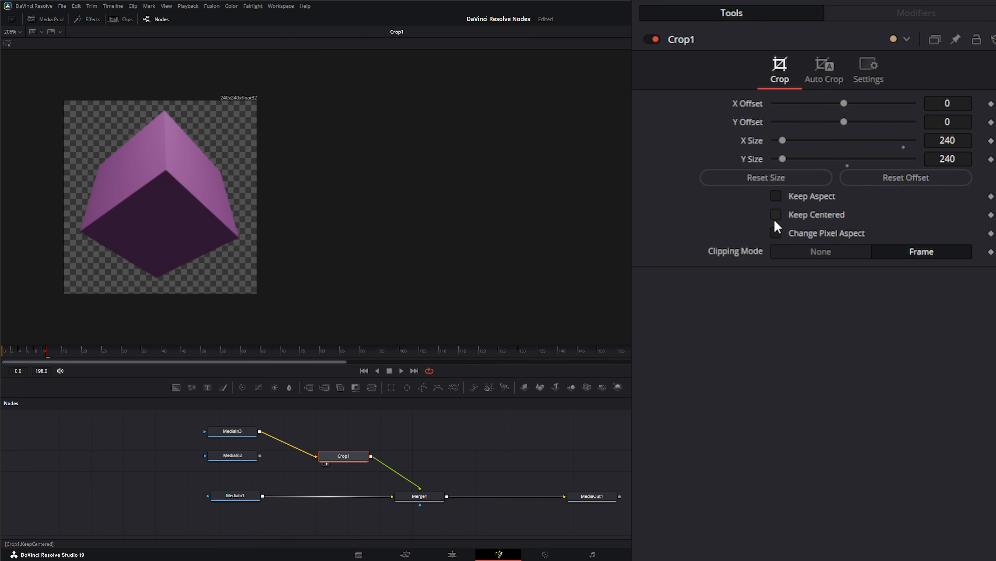
Run Auto Crop again, scrub to about frame 45 and review the resulting crop values.
left_click(823, 69)
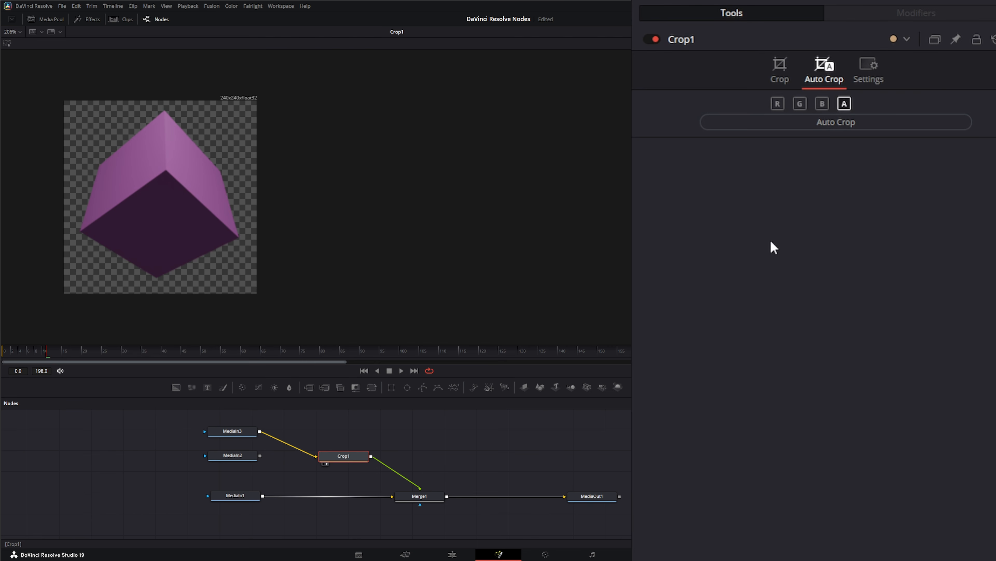
left_click(834, 125)
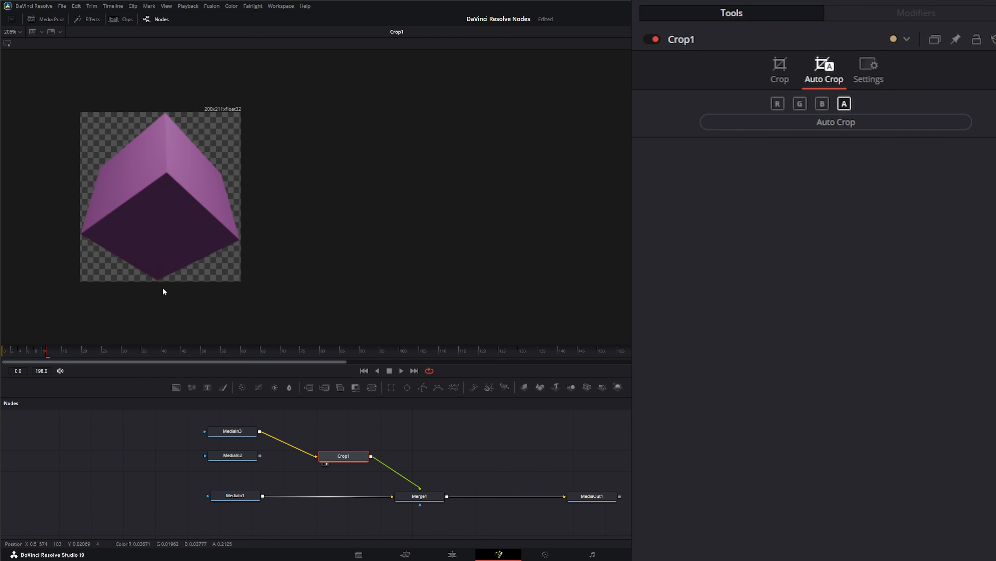
left_click_drag(47, 355, 142, 354)
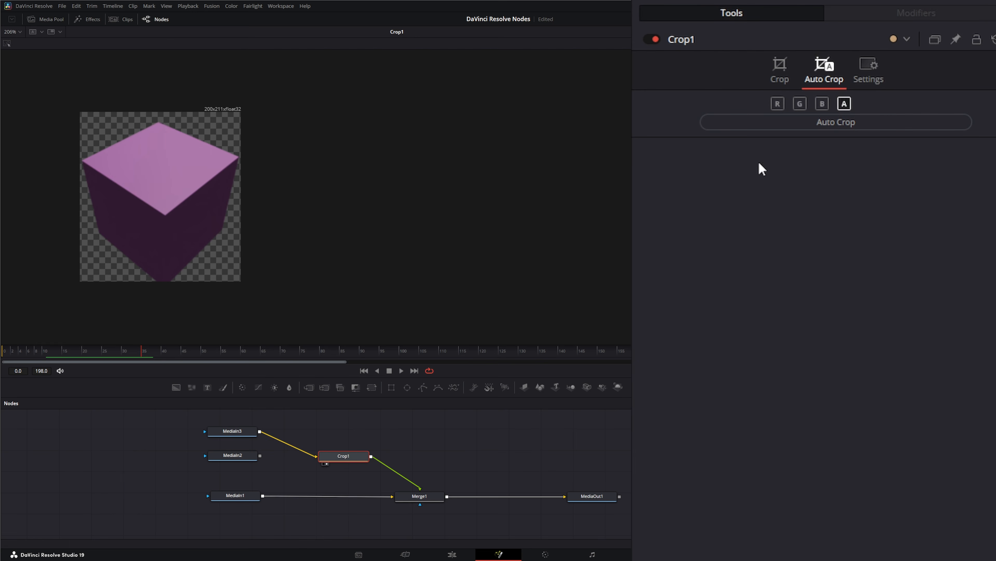
left_click(780, 66)
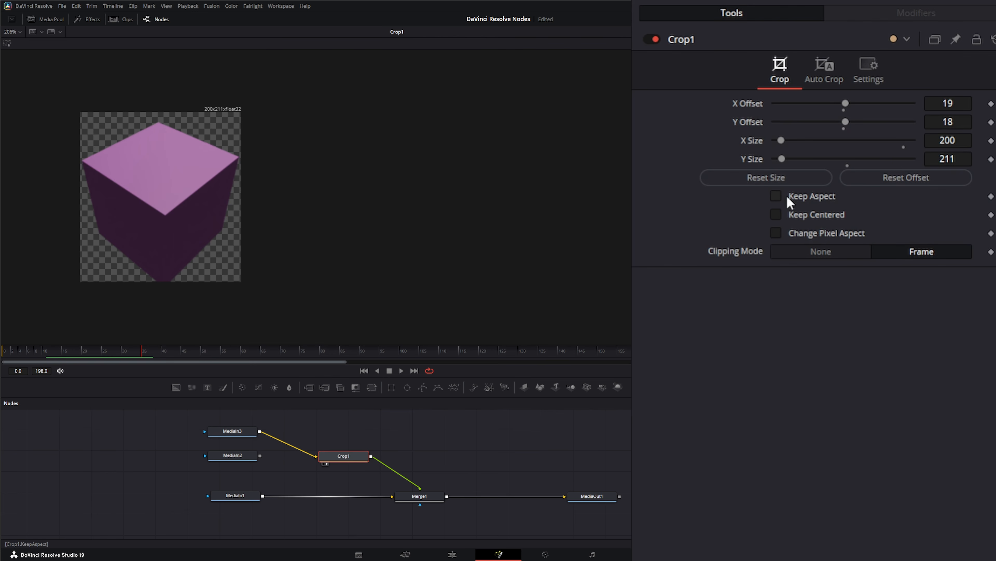